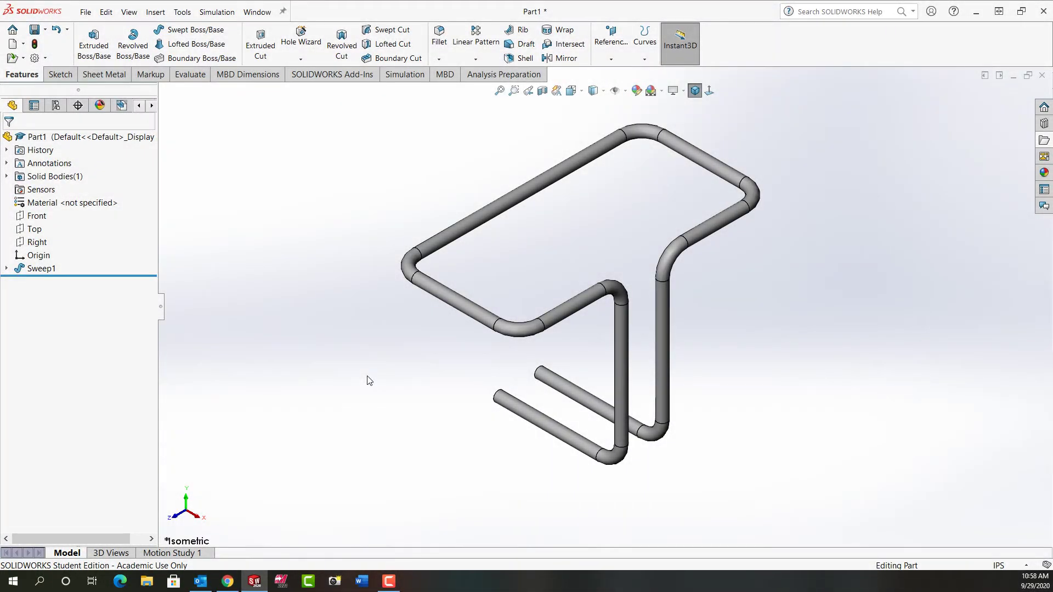
Step: Create a new blank part, Part2, from the part template with the Sketch tools showing
click(12, 44)
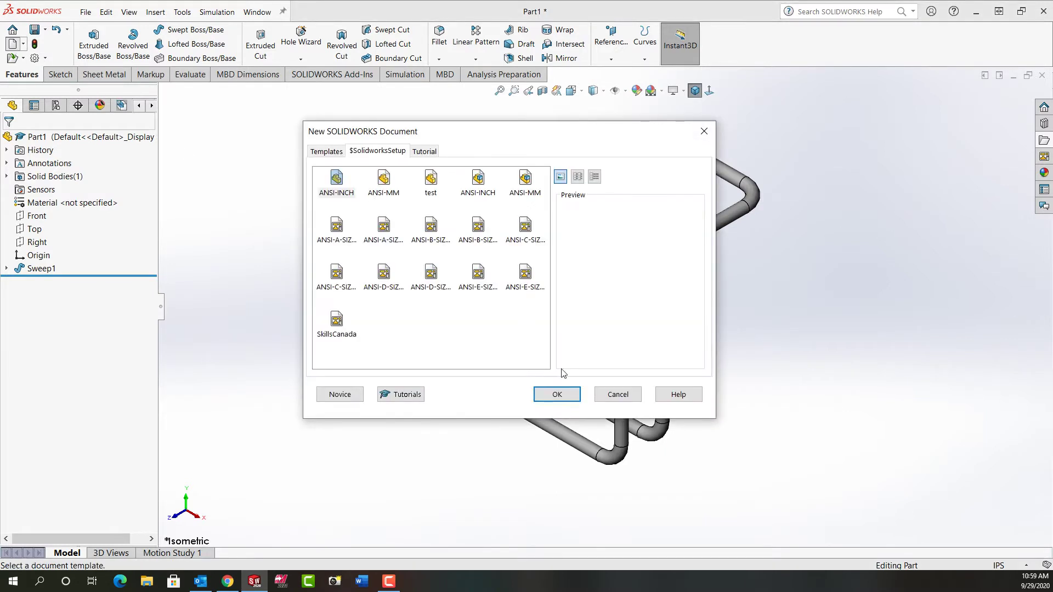
click(559, 396)
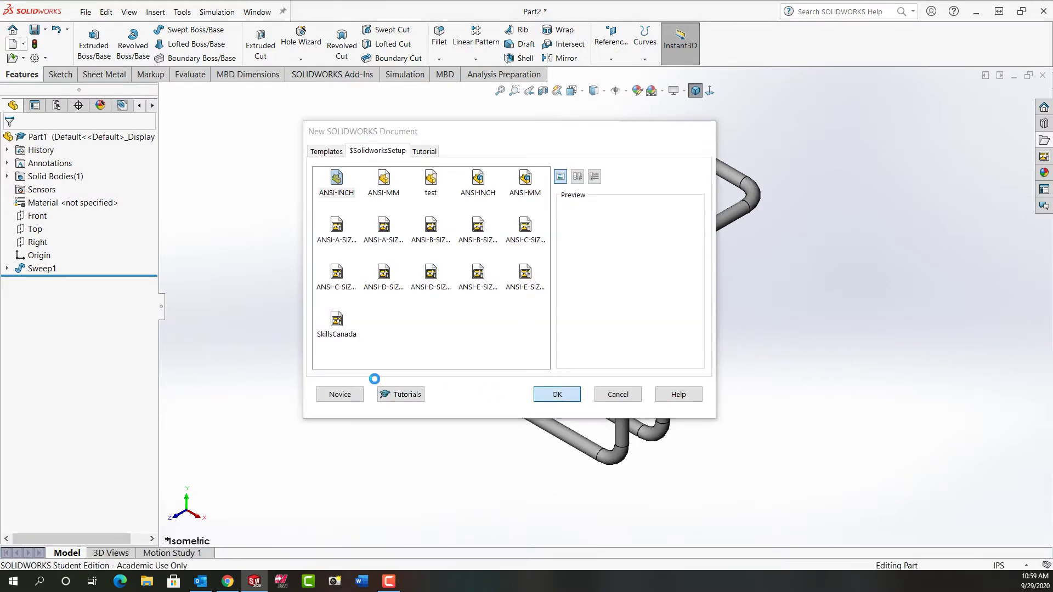
click(61, 75)
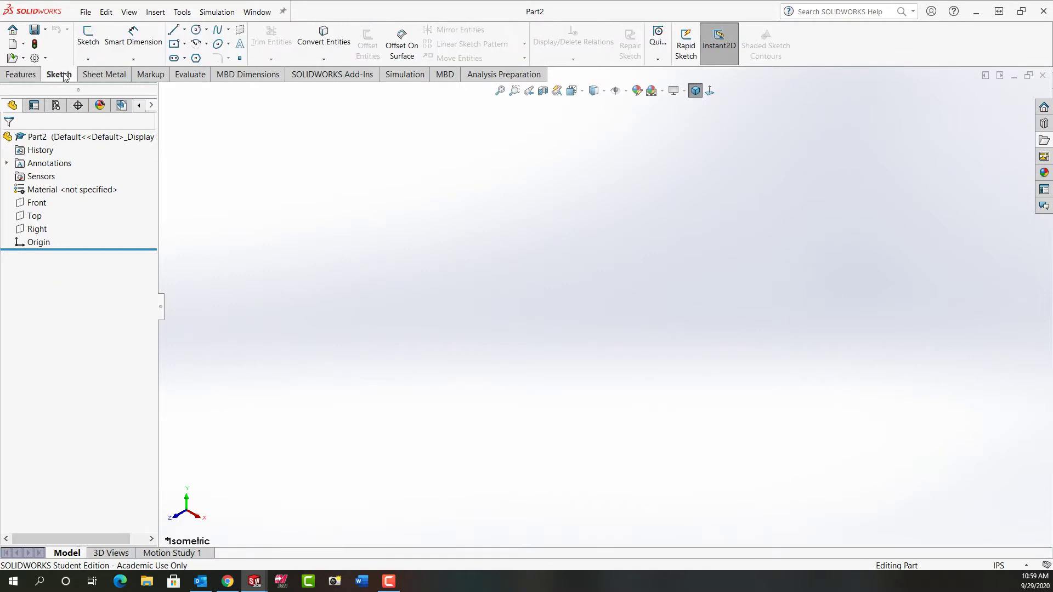
Step: Start a 3D sketch in isometric view and activate the Line tool with a mouse gesture
click(88, 60)
click(107, 87)
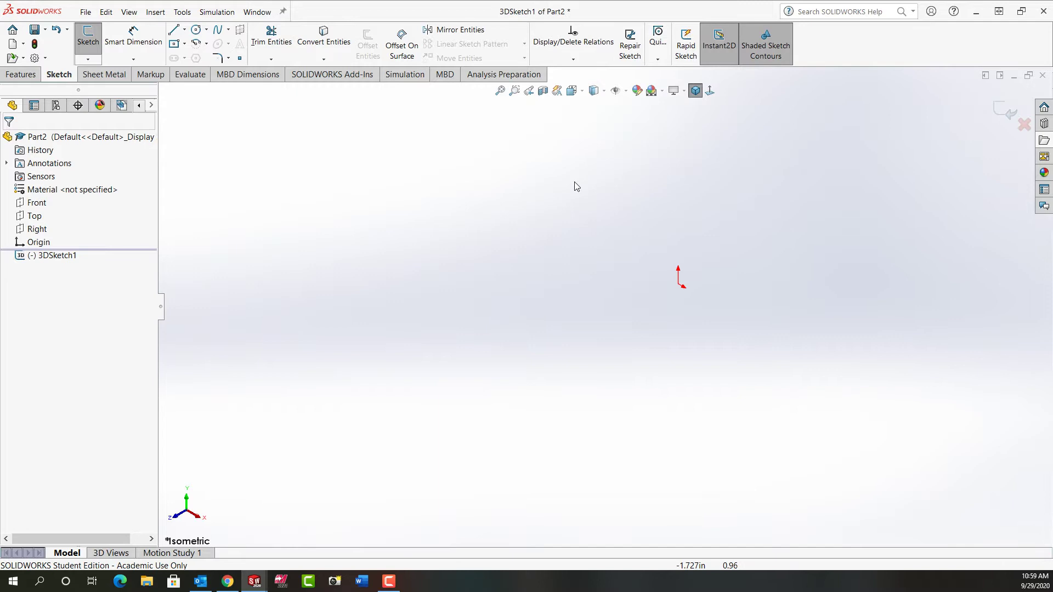
click(695, 91)
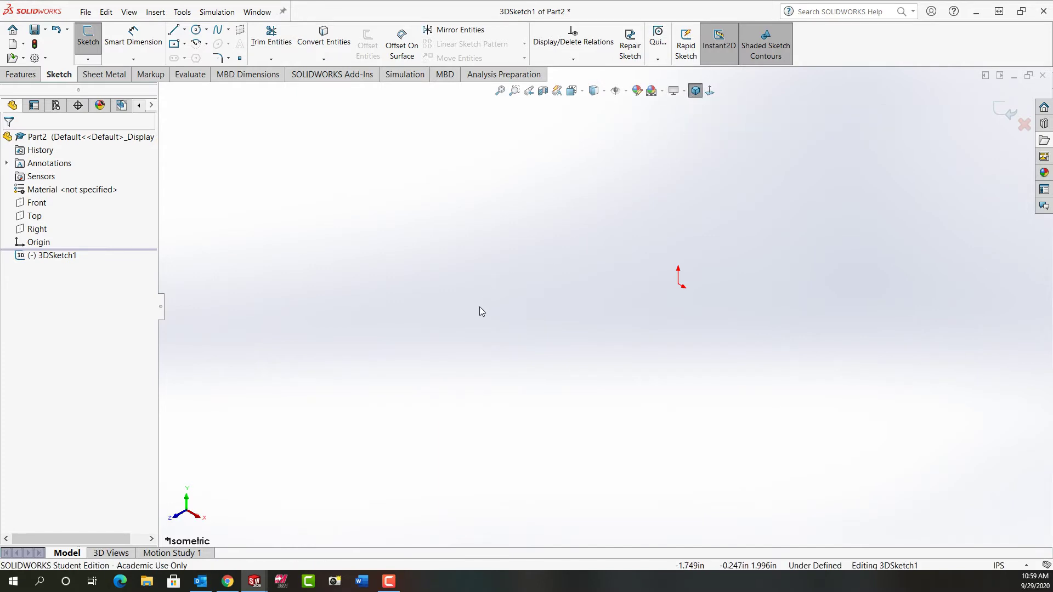
right_drag(508, 310, 449, 317)
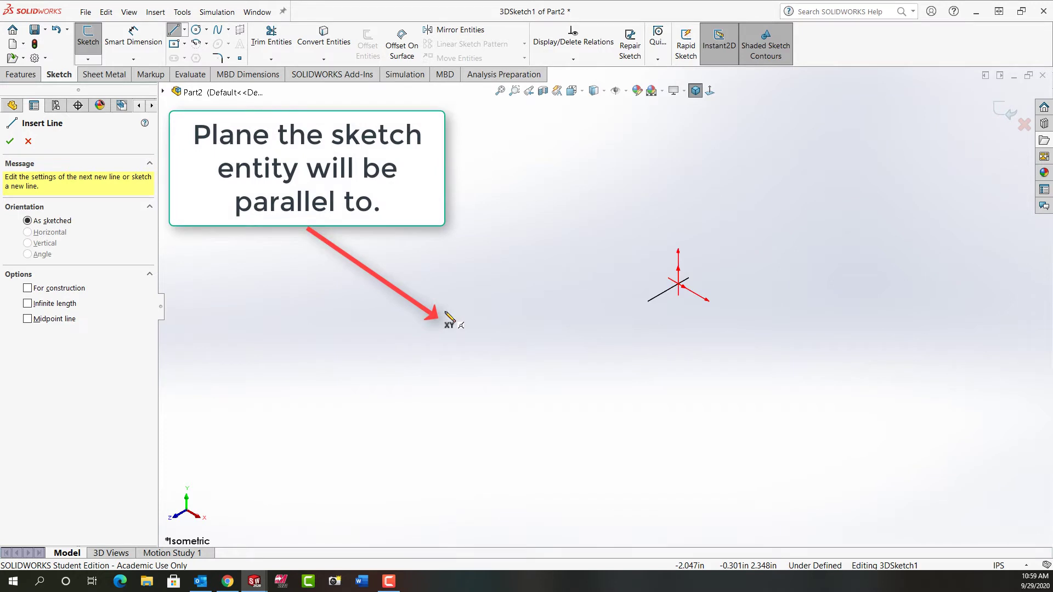
Step: Draw a connected chain of nine lines from the origin, alternating along the X, Y and Z axes
click(681, 286)
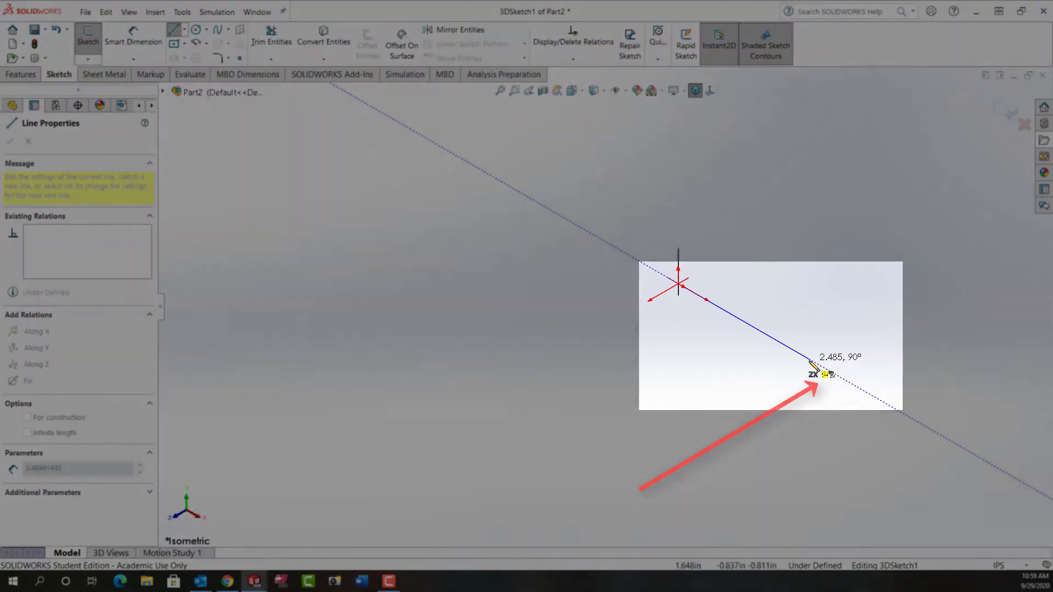
click(810, 360)
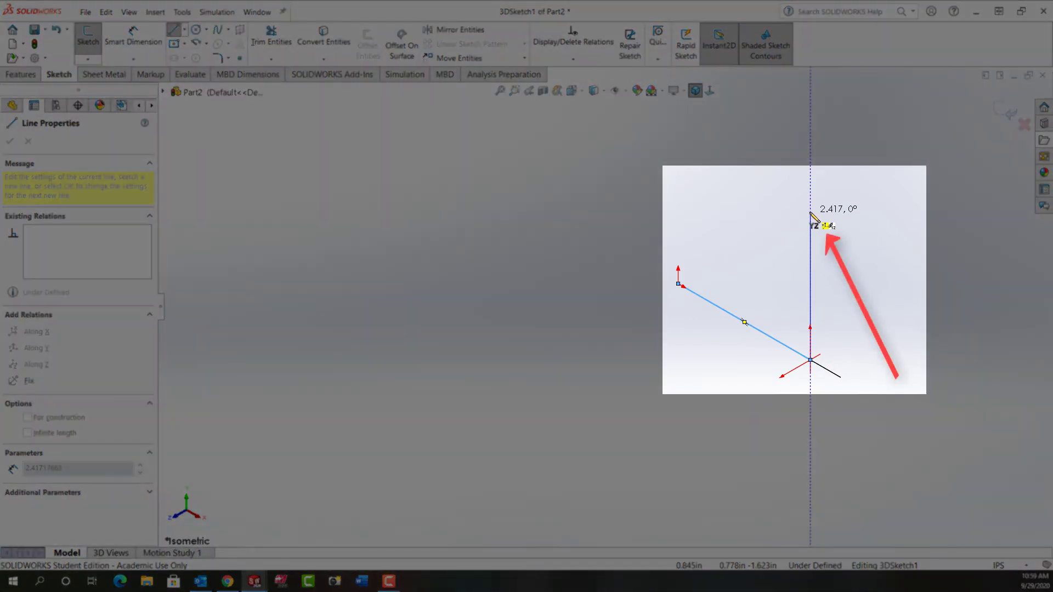
click(810, 213)
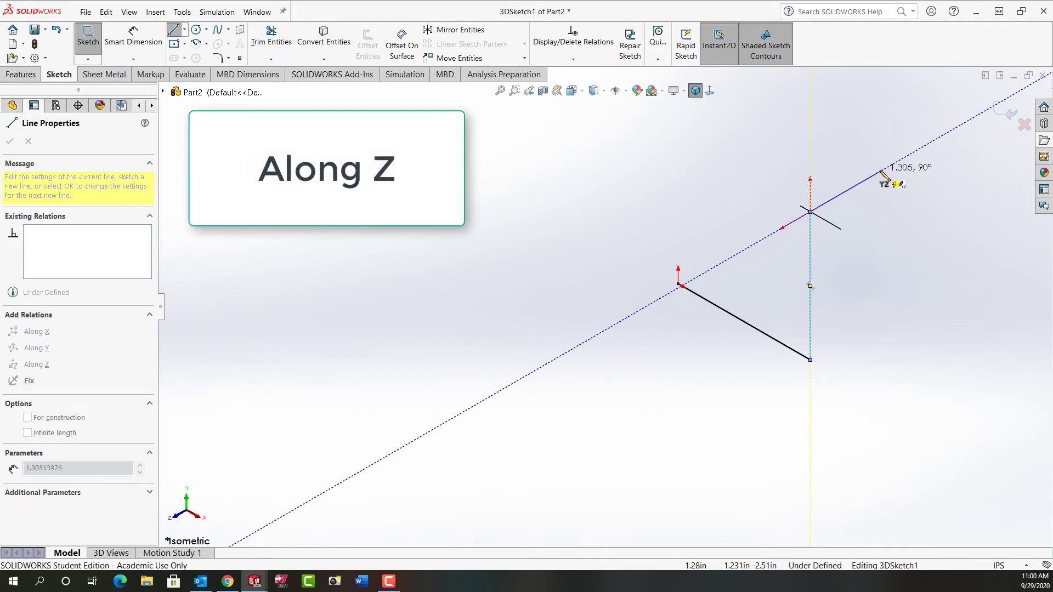
click(879, 173)
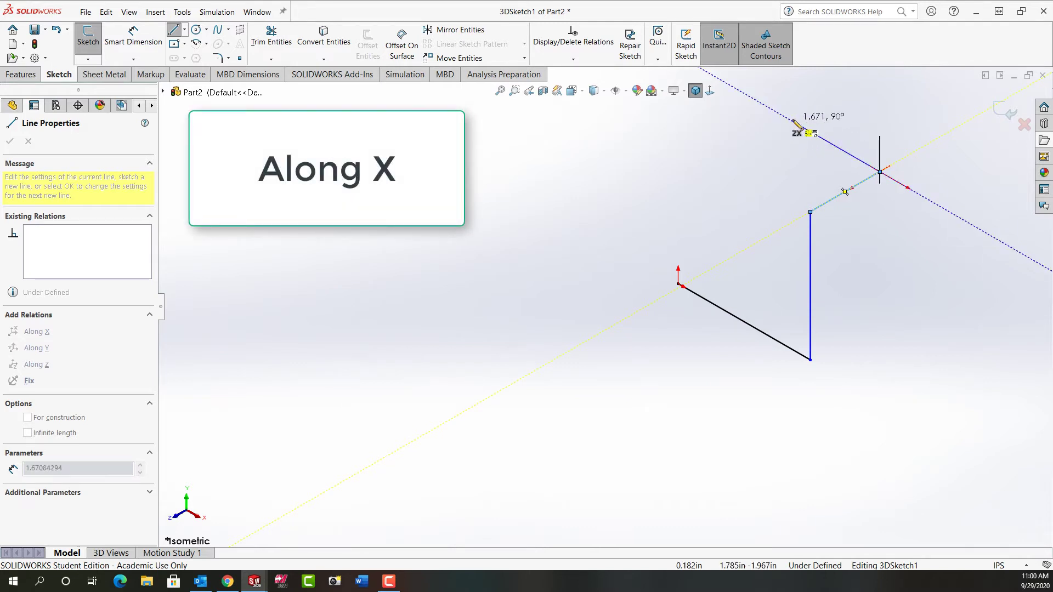
click(790, 120)
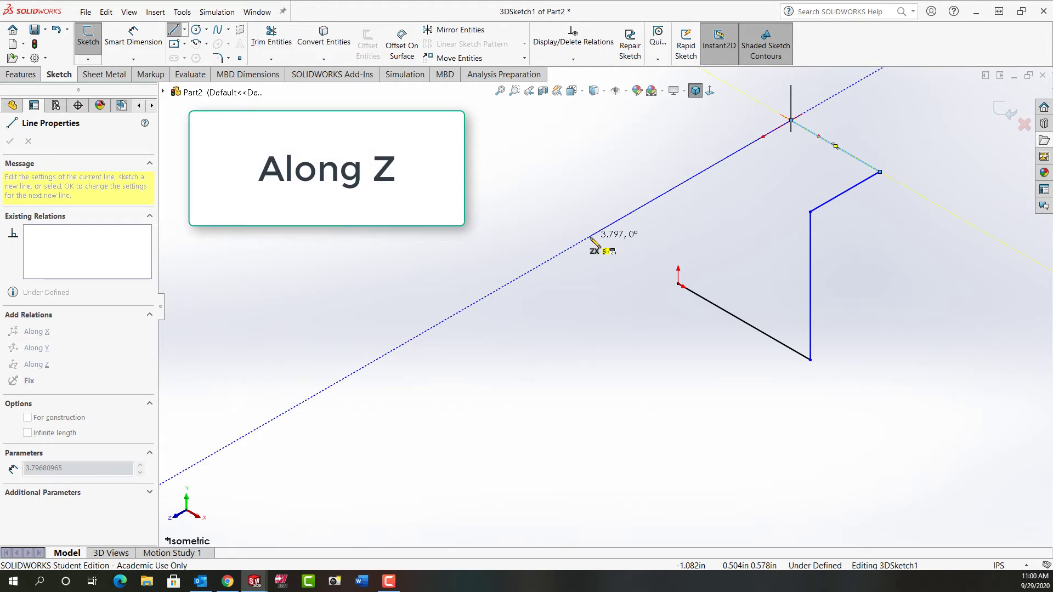
click(590, 238)
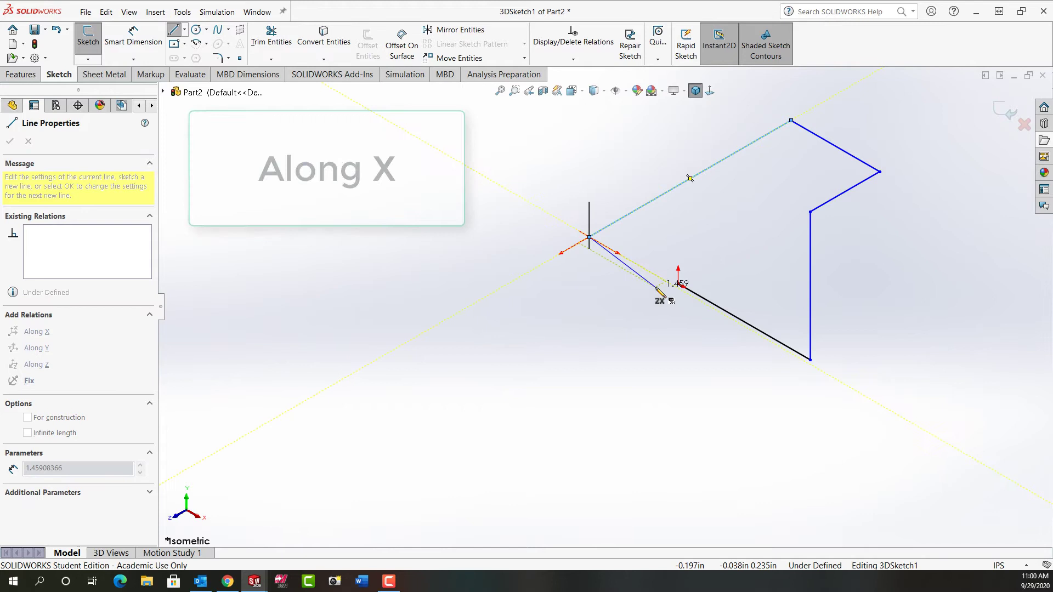
click(687, 293)
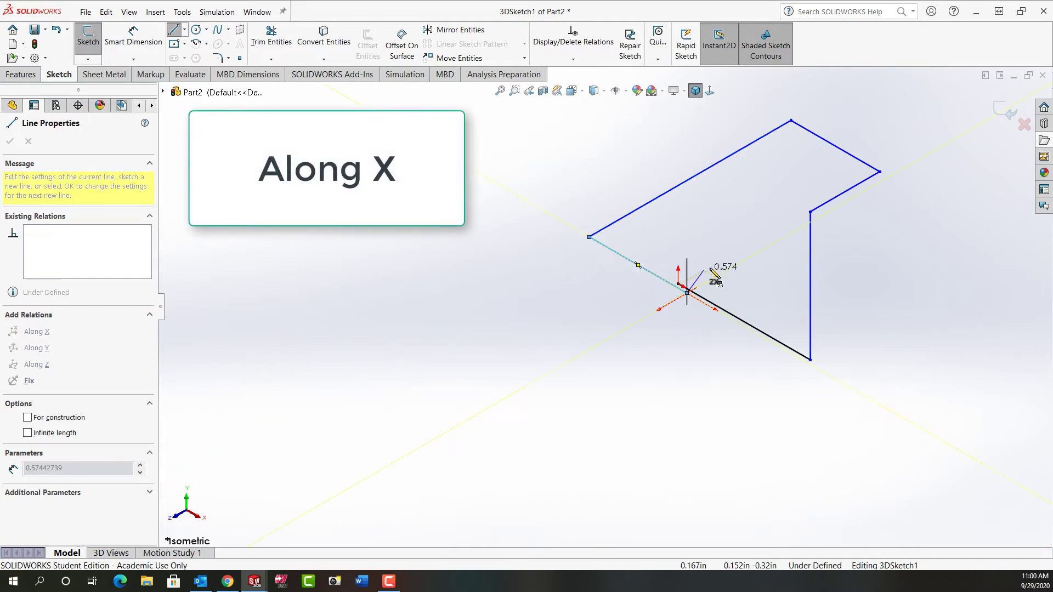
click(746, 259)
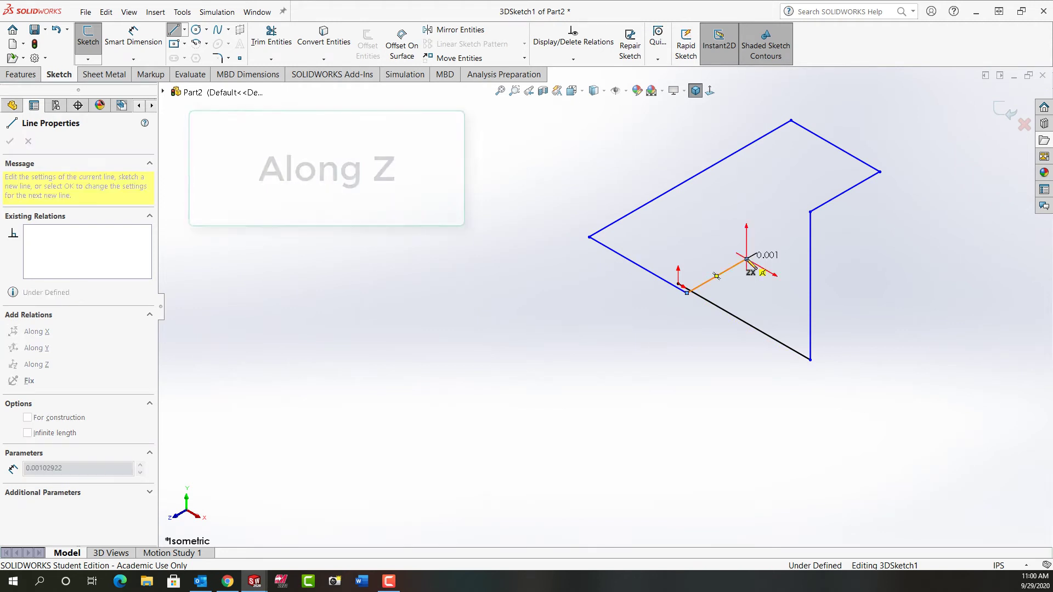
click(747, 391)
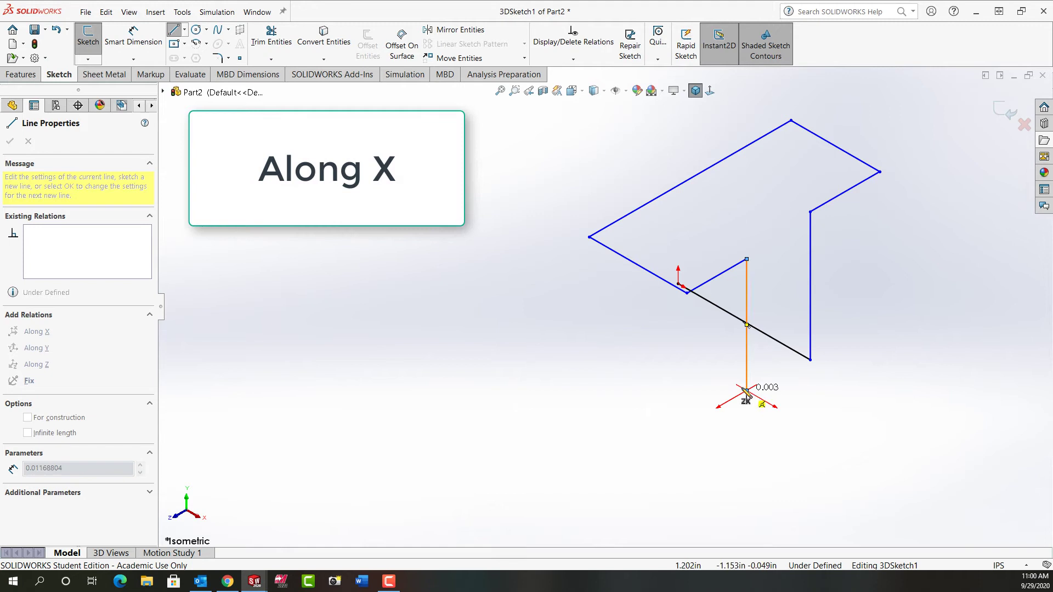
click(668, 345)
Step: End line drawing, zoom to fit, and turn on View Sketch Relations to show along-axis markers
key(Escape)
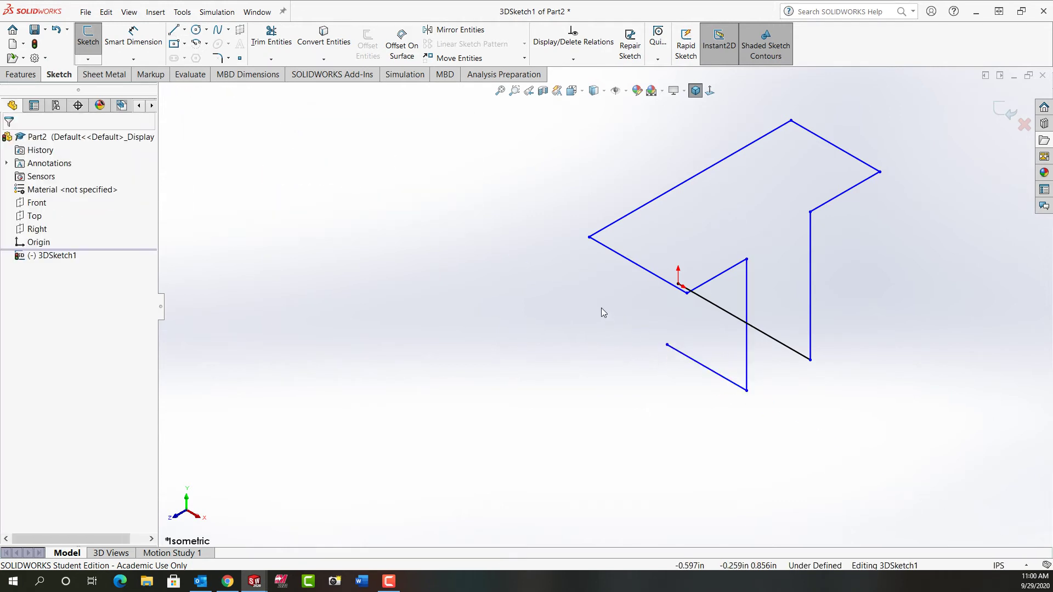
click(500, 90)
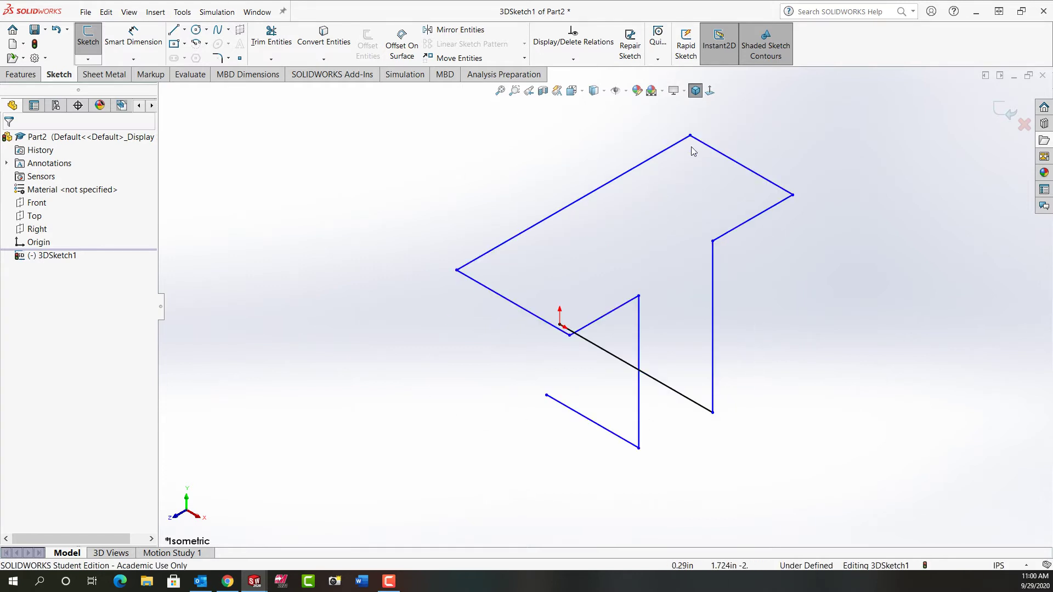
click(625, 91)
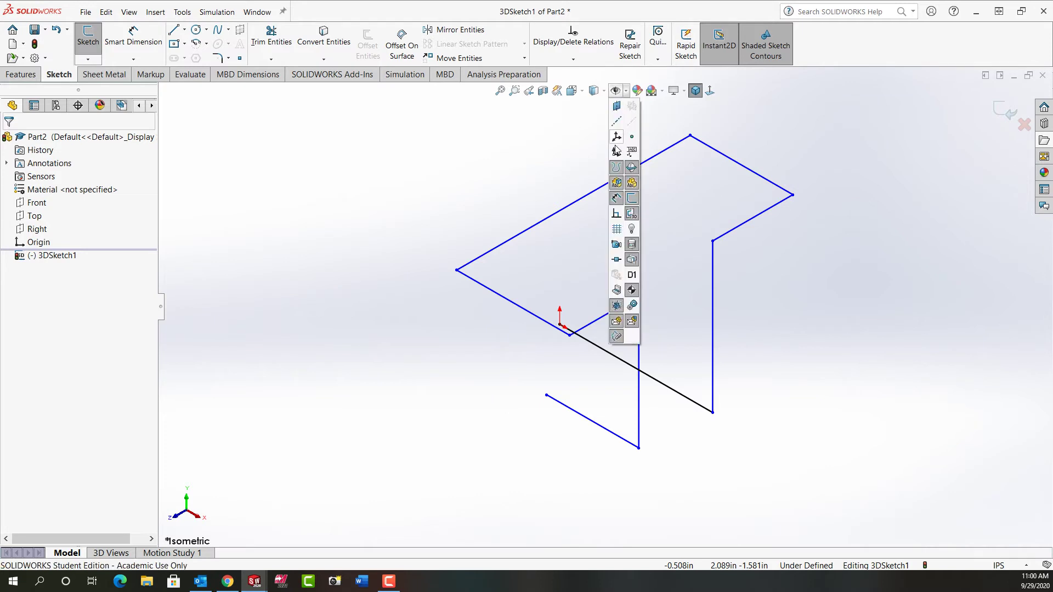
click(616, 213)
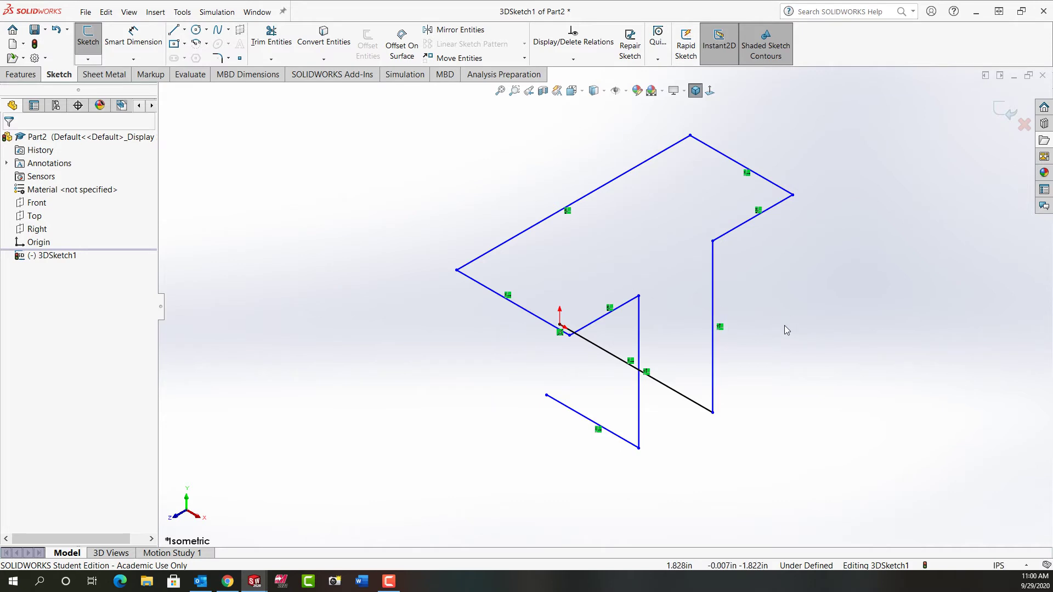
click(713, 294)
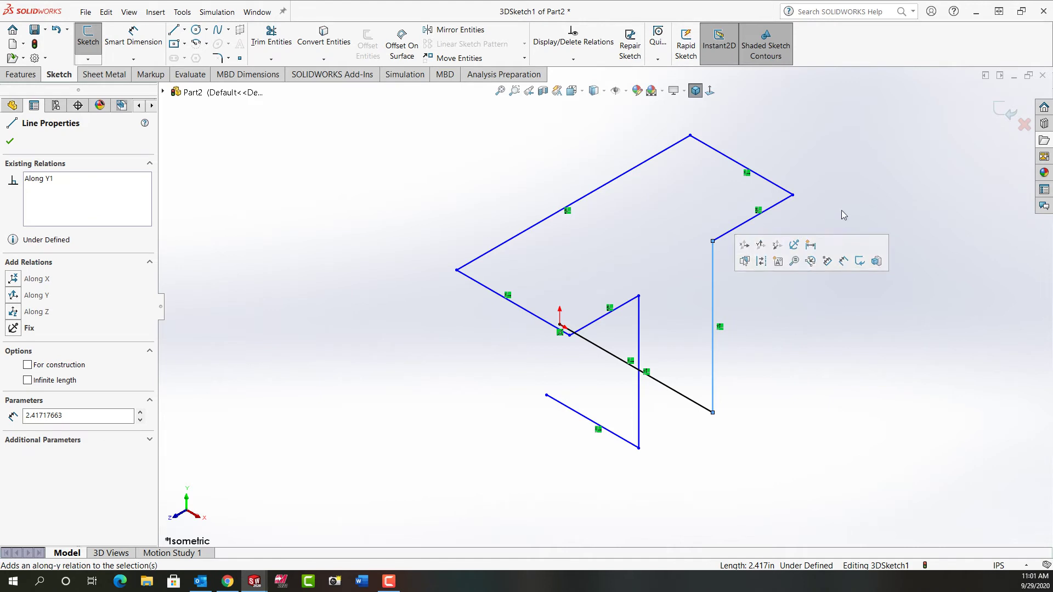
click(812, 346)
Step: Dimension the first three path lines with Smart Dimension at 3, 4 and 2.5 in
right_drag(814, 349, 816, 277)
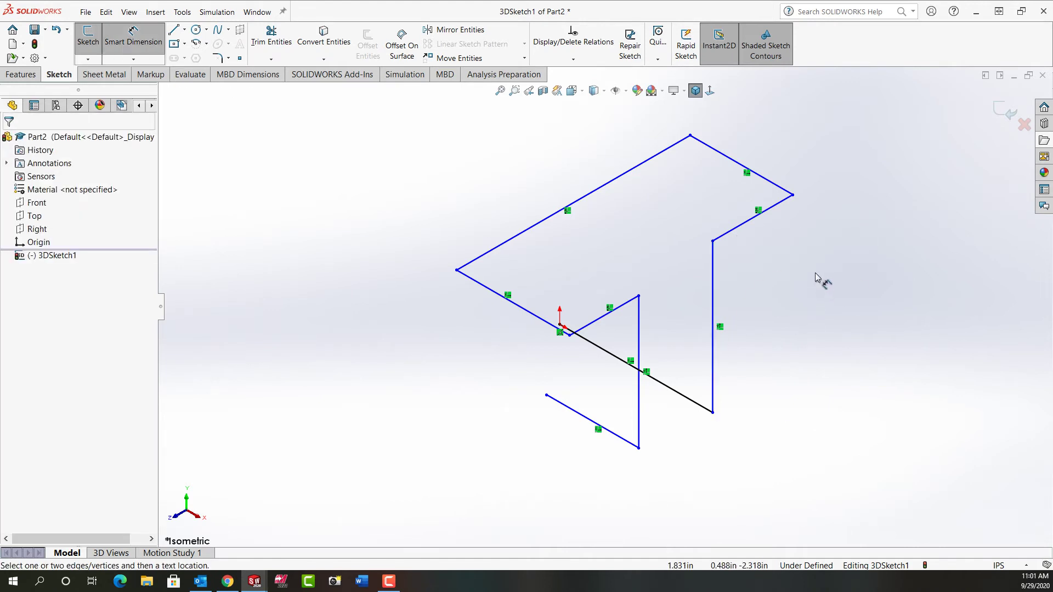
click(668, 399)
click(668, 450)
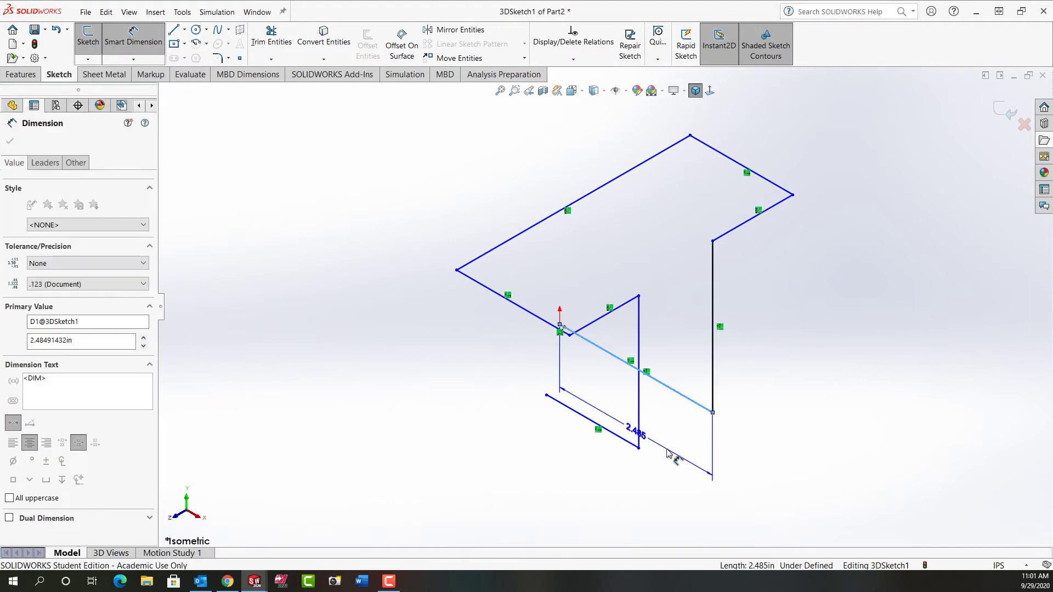
text(3.0)
key(Return)
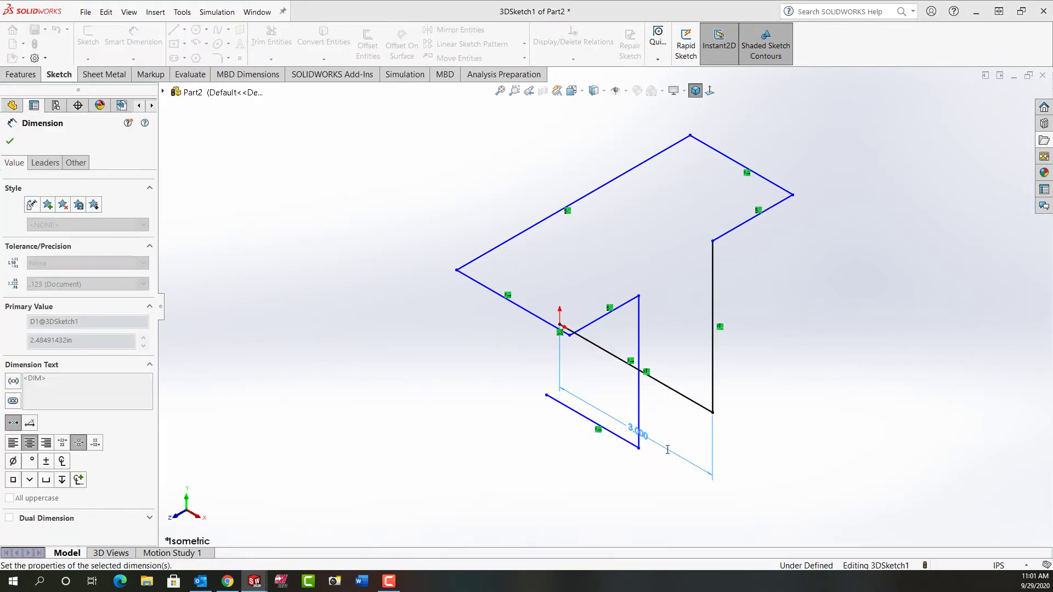
click(713, 391)
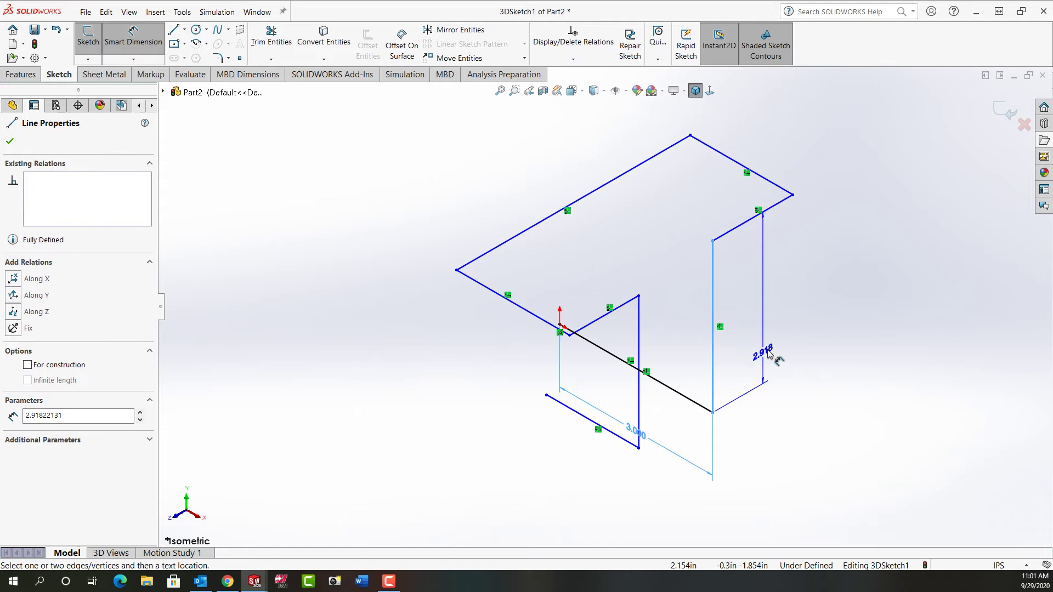
click(770, 352)
text(4)
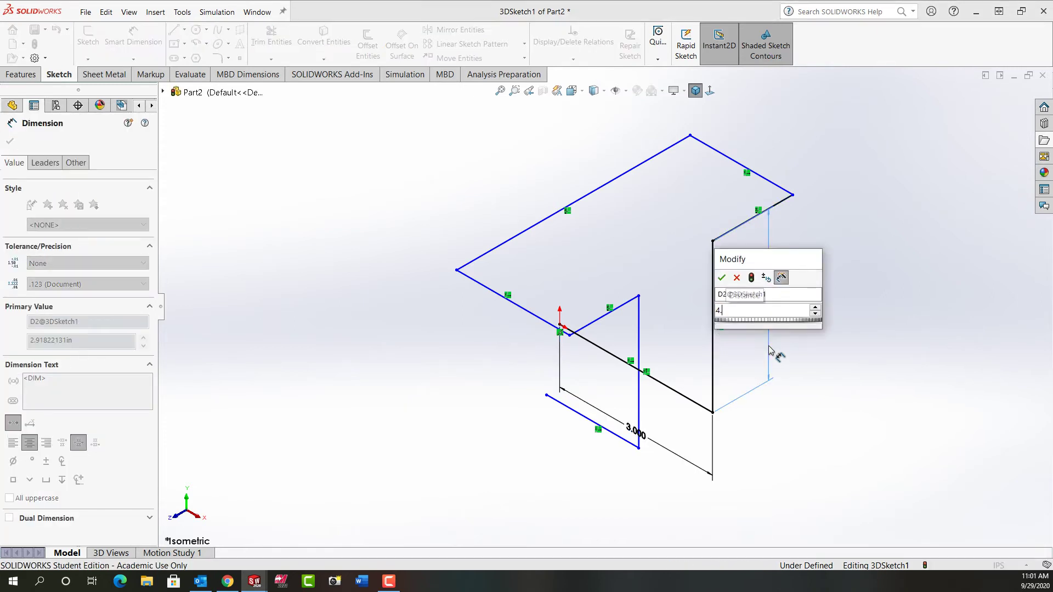
key(Return)
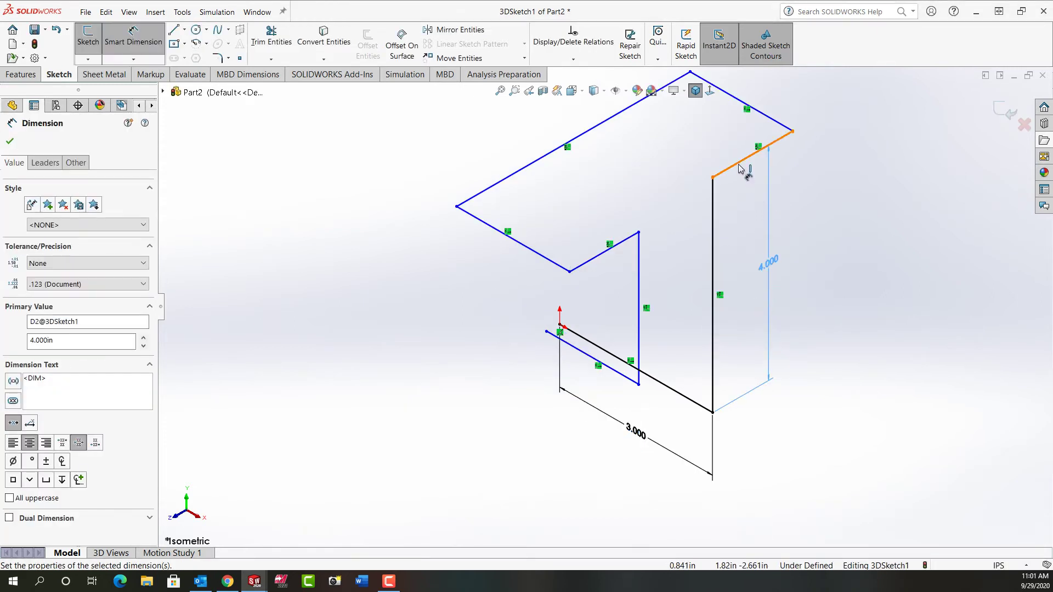
click(740, 167)
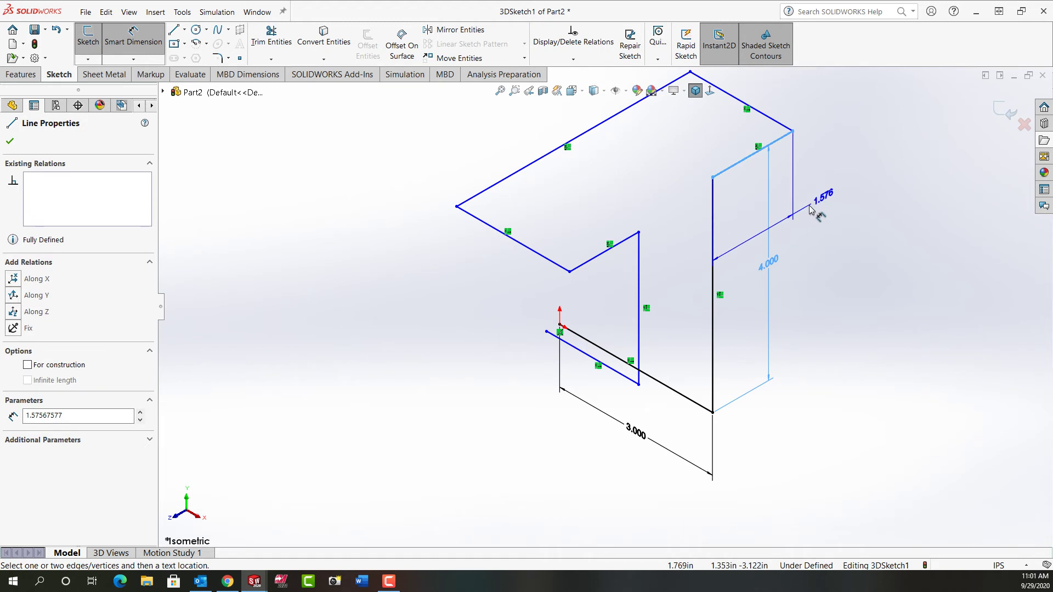
click(810, 208)
text(2.5)
key(Return)
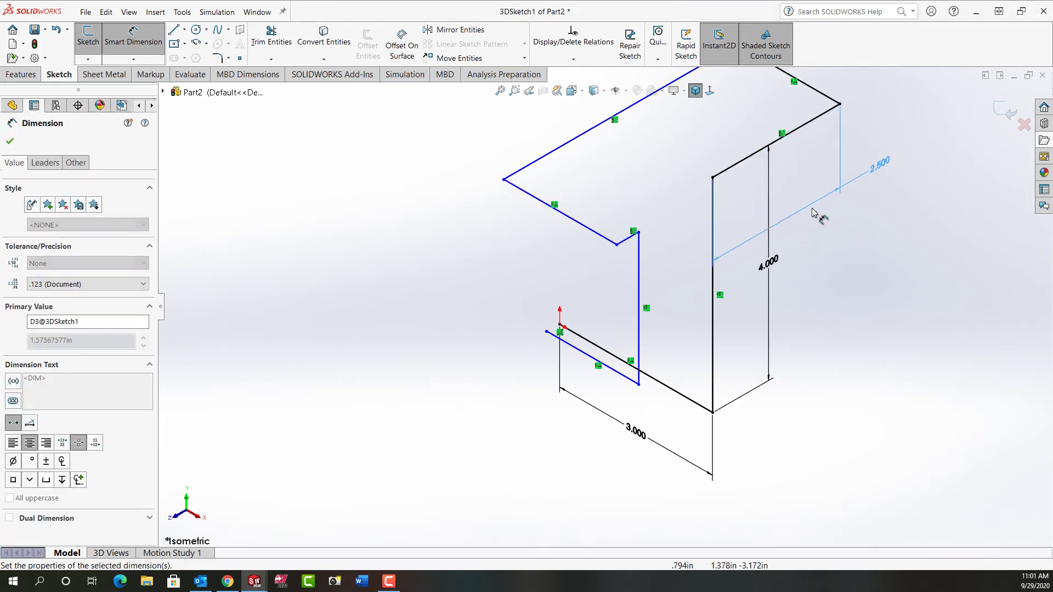
Step: Dimension the next three top and left lines at 3, 6 and 3 in
key(f)
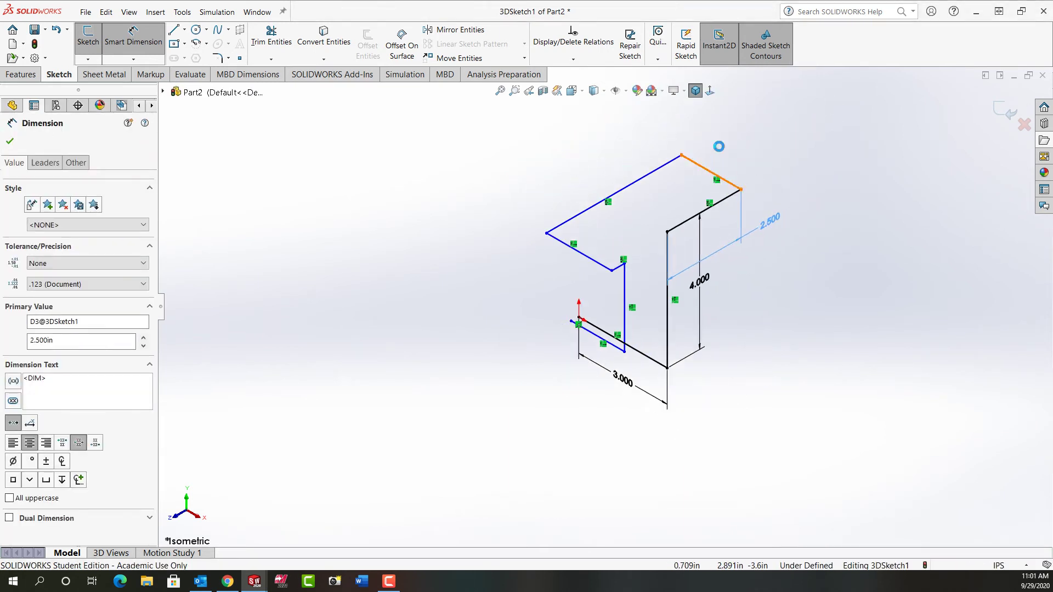
click(718, 146)
click(730, 143)
text(3)
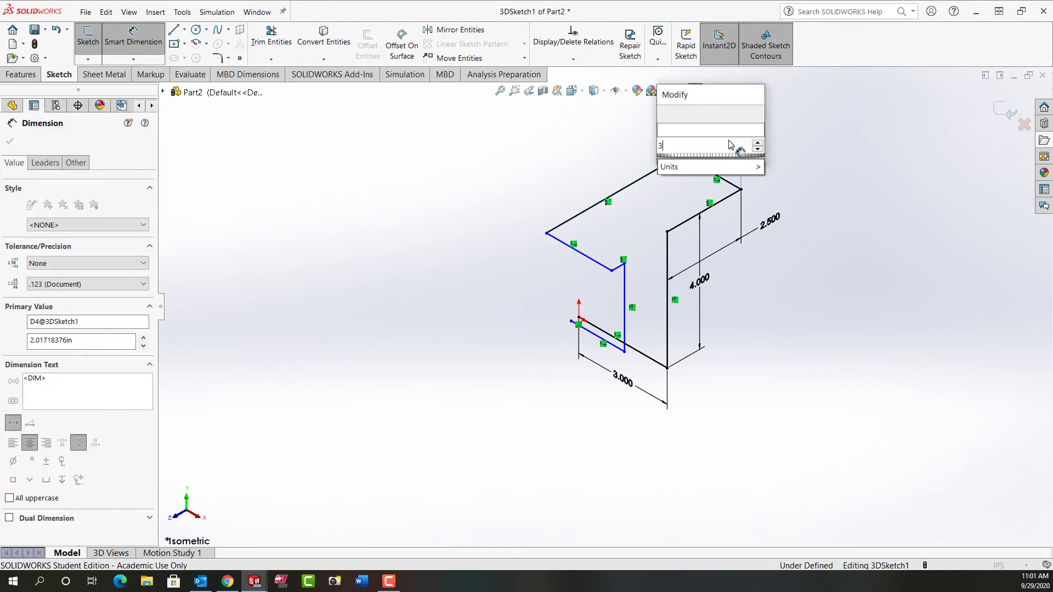
key(Return)
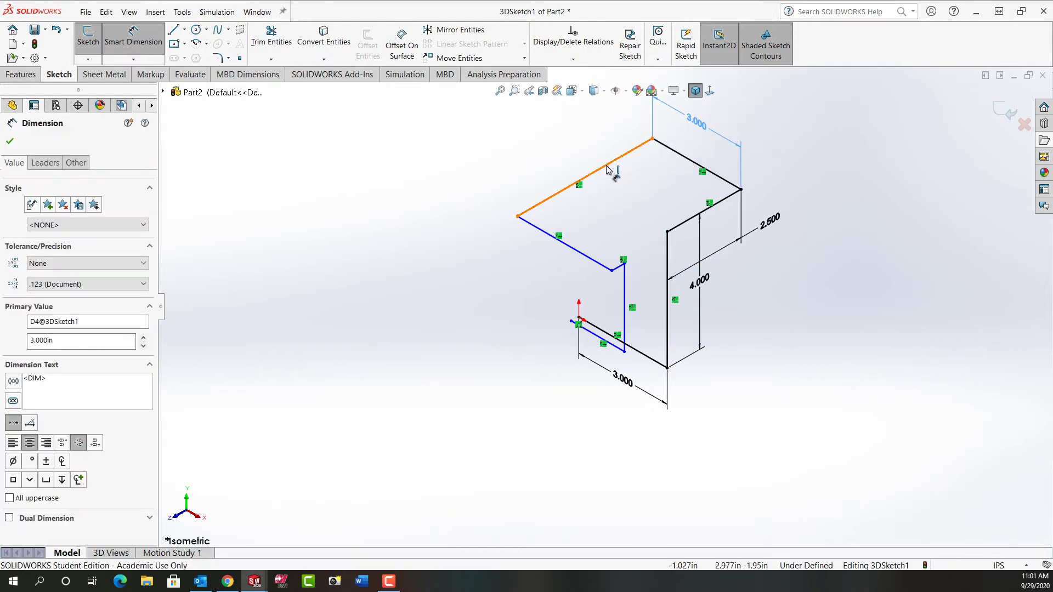
click(619, 157)
click(585, 144)
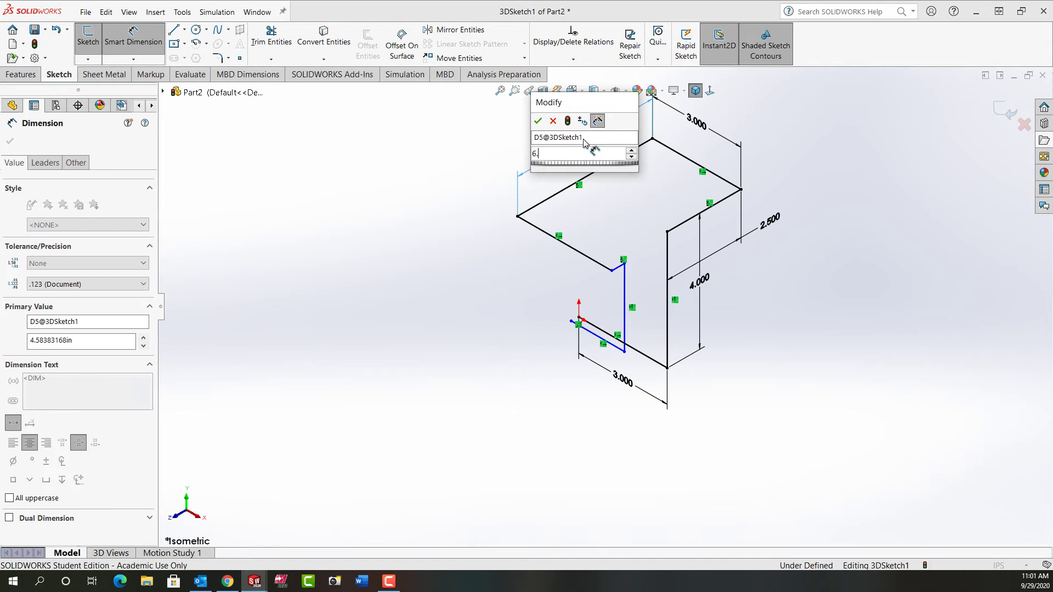
text(6)
key(Return)
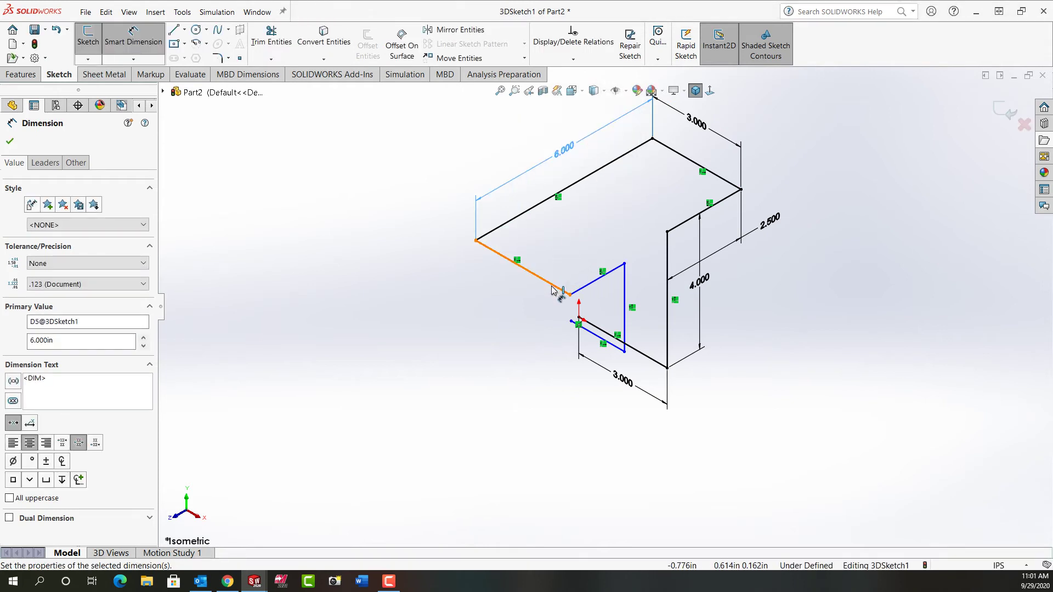
click(552, 291)
click(535, 285)
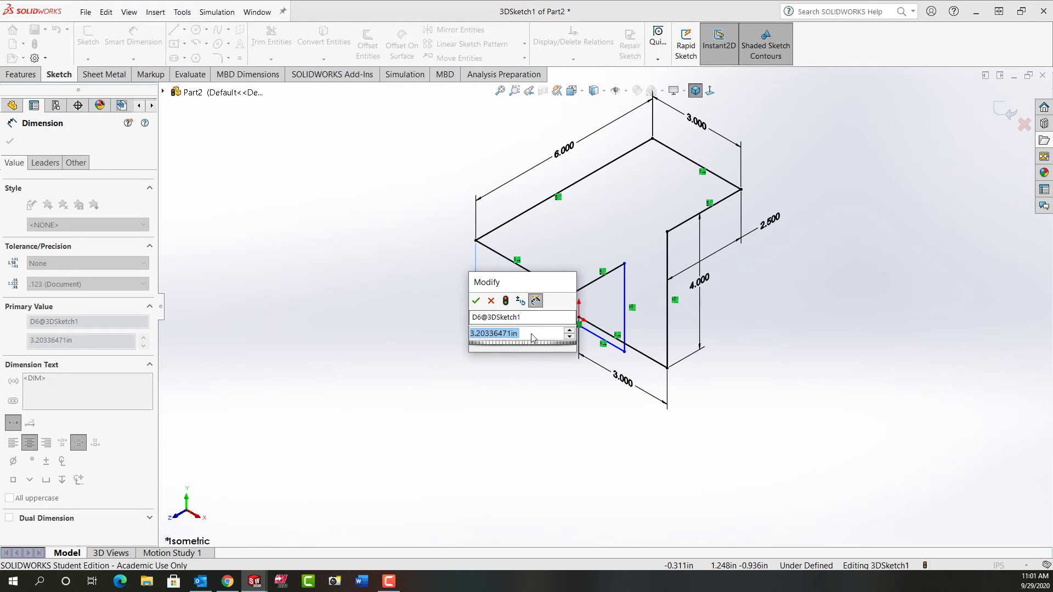
text(3.)
key(Return)
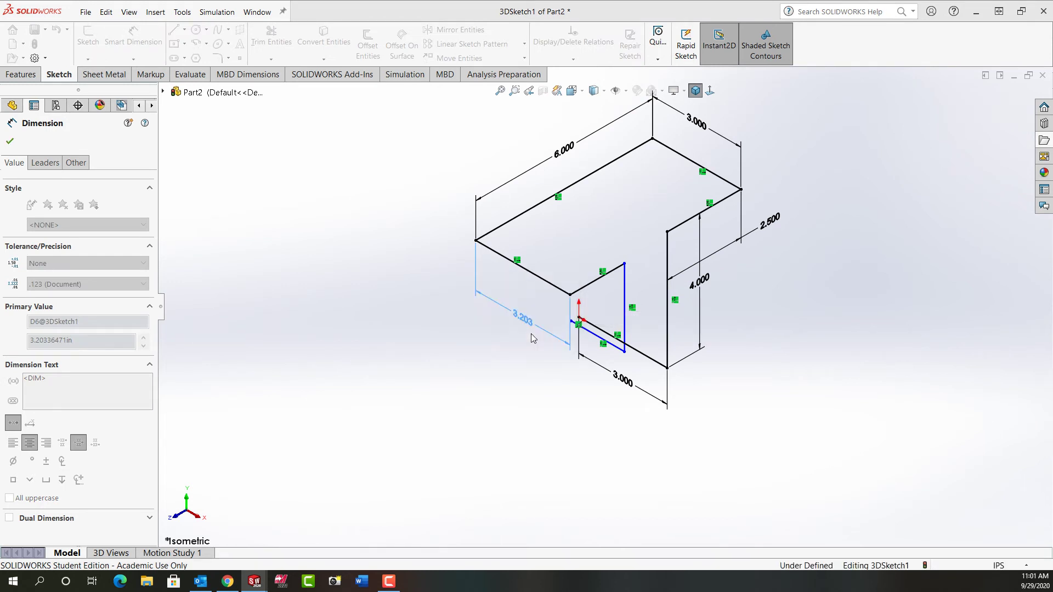
Step: Dimension the last three lines at 2.5, 4 and 3 in, fully defining the sketch
click(577, 284)
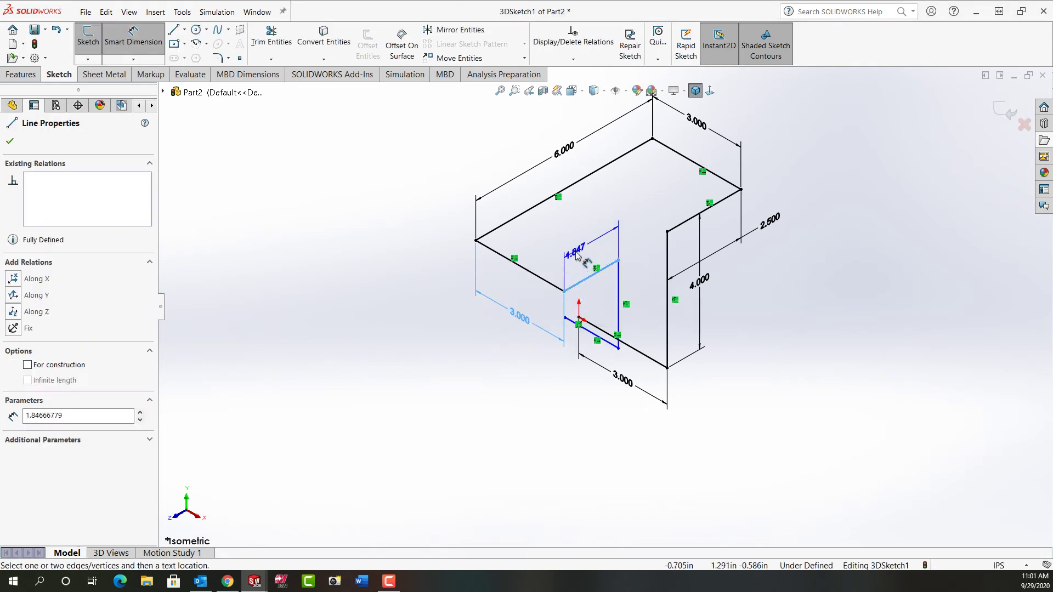
click(578, 253)
text(2.5)
key(Return)
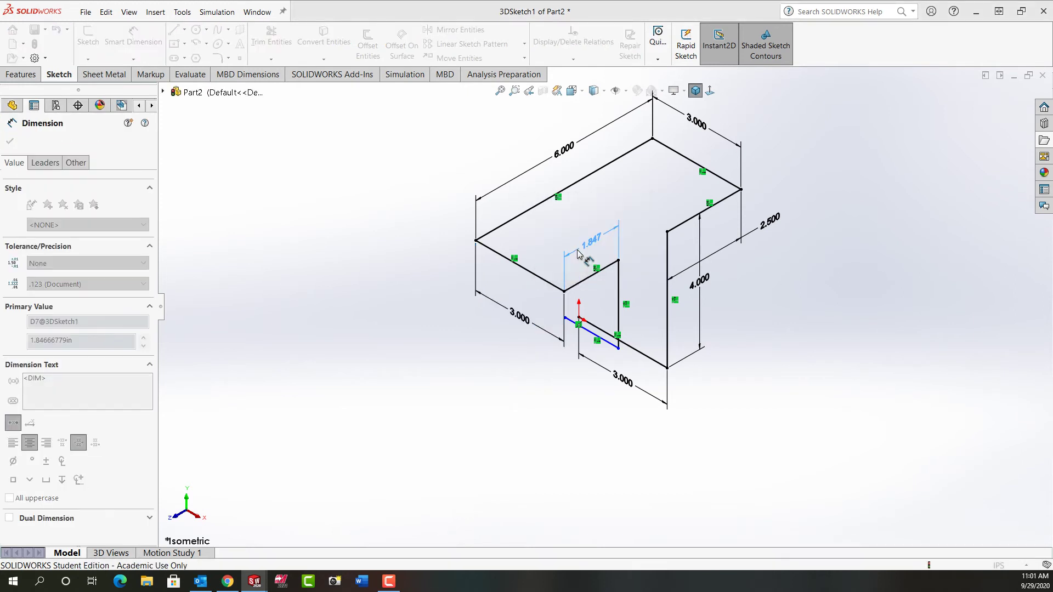
click(635, 305)
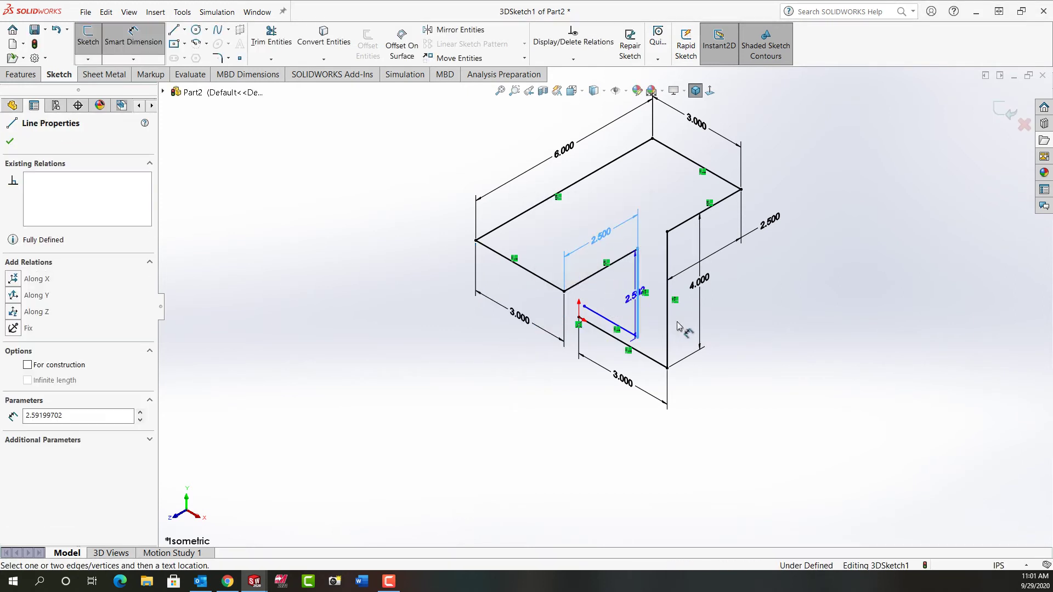
click(720, 323)
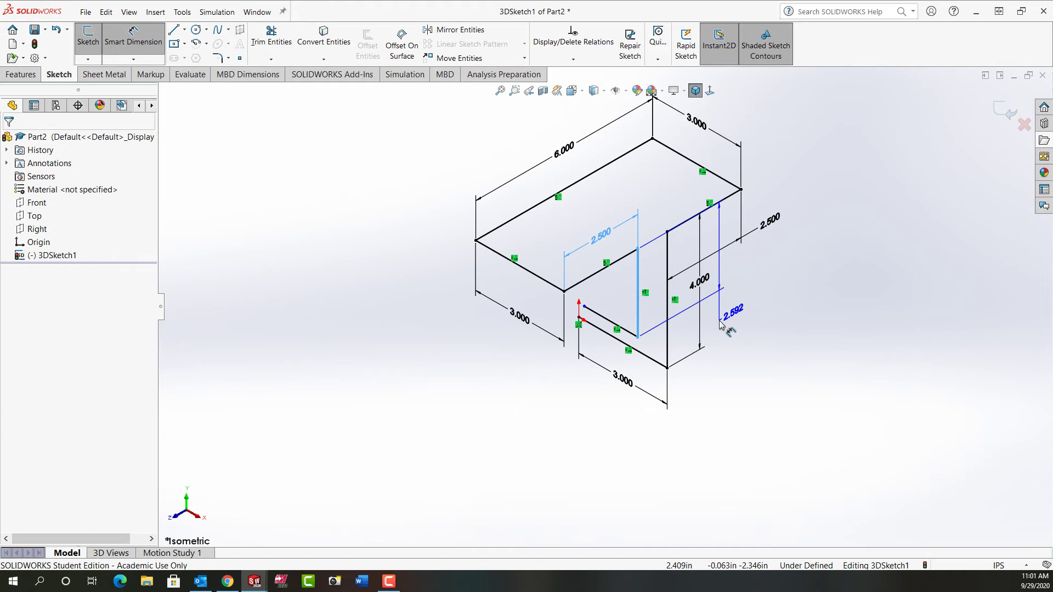
text(4)
key(Return)
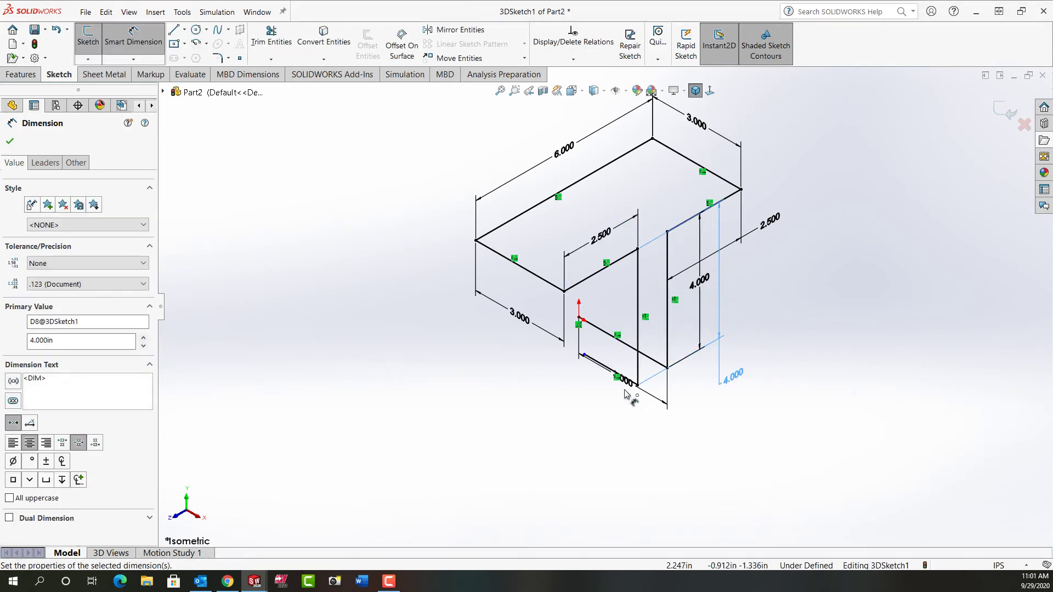
click(605, 367)
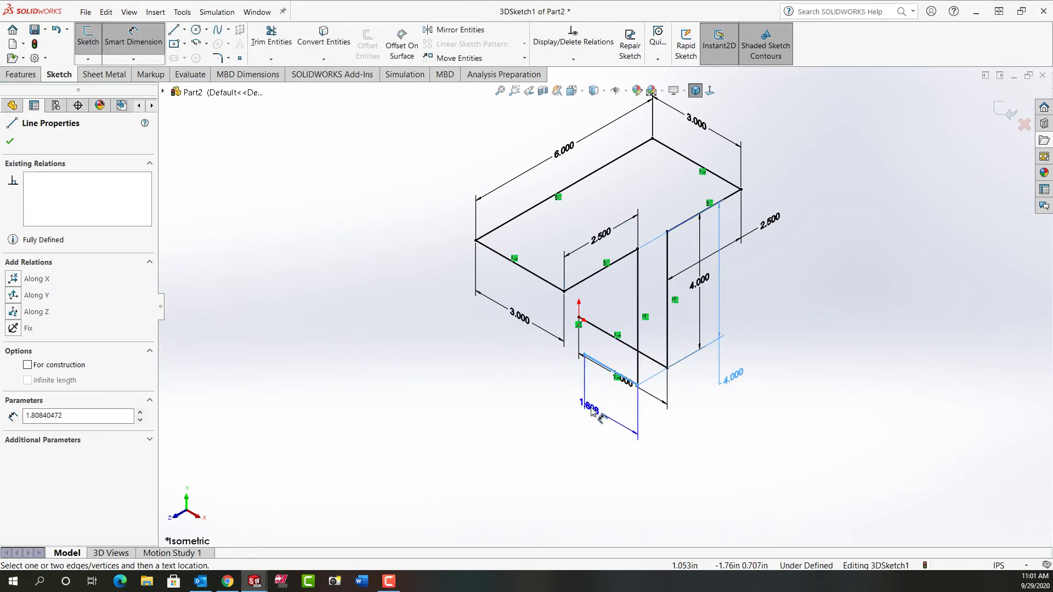
click(592, 413)
text(3)
key(Return)
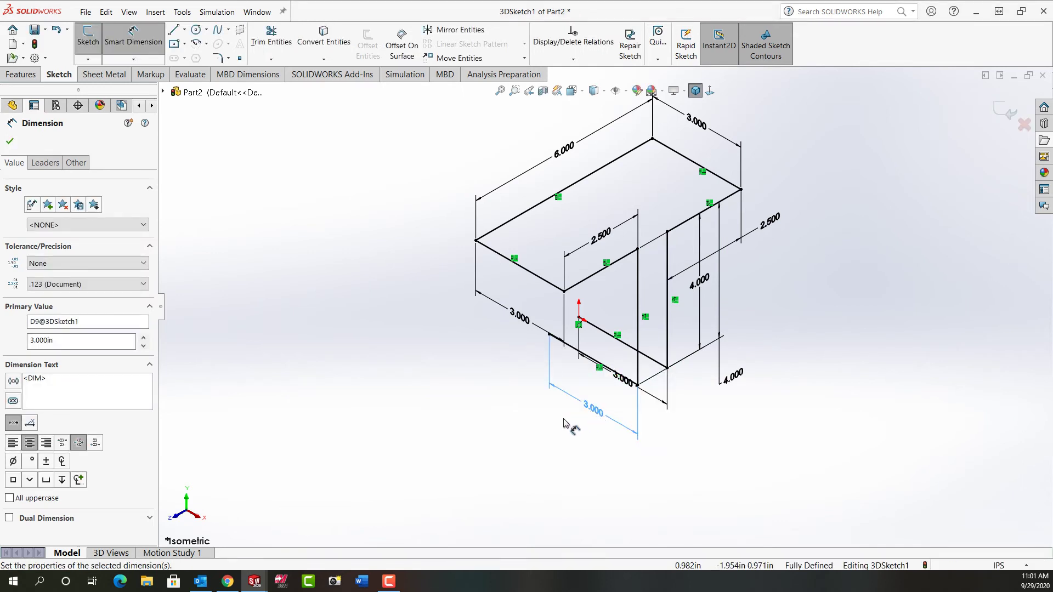
scroll(546, 433, up, 3)
Step: Relocate the vertical 4.000 dimension beside the left front edge and deselect it
mouse_move(552, 437)
middle_down()
mouse_move(701, 354)
mouse_move(678, 364)
middle_up()
key(Escape)
key(Escape)
scroll(688, 348, down, 3)
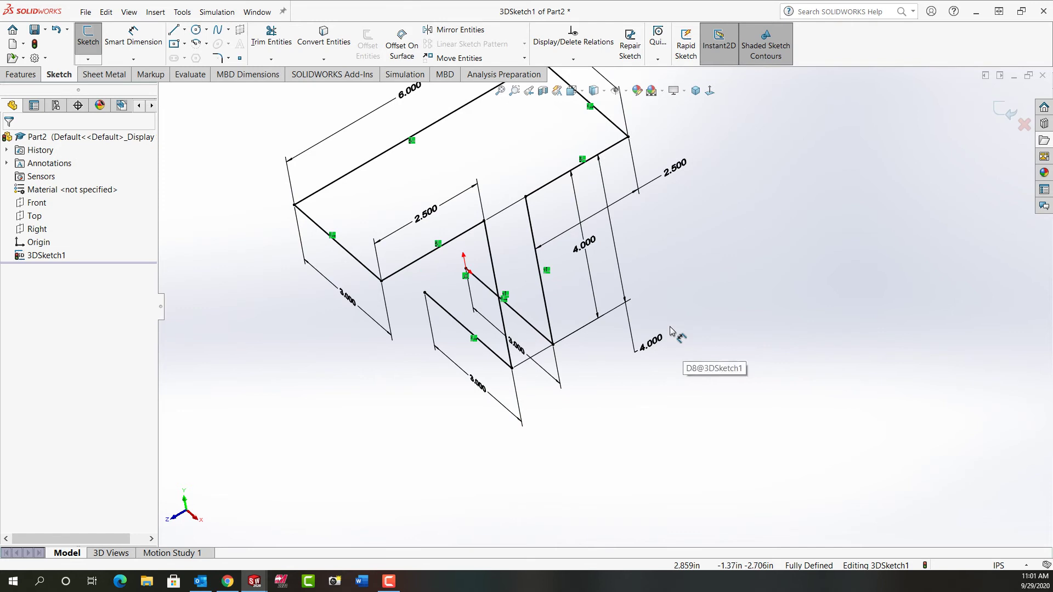
scroll(675, 336, up, 1)
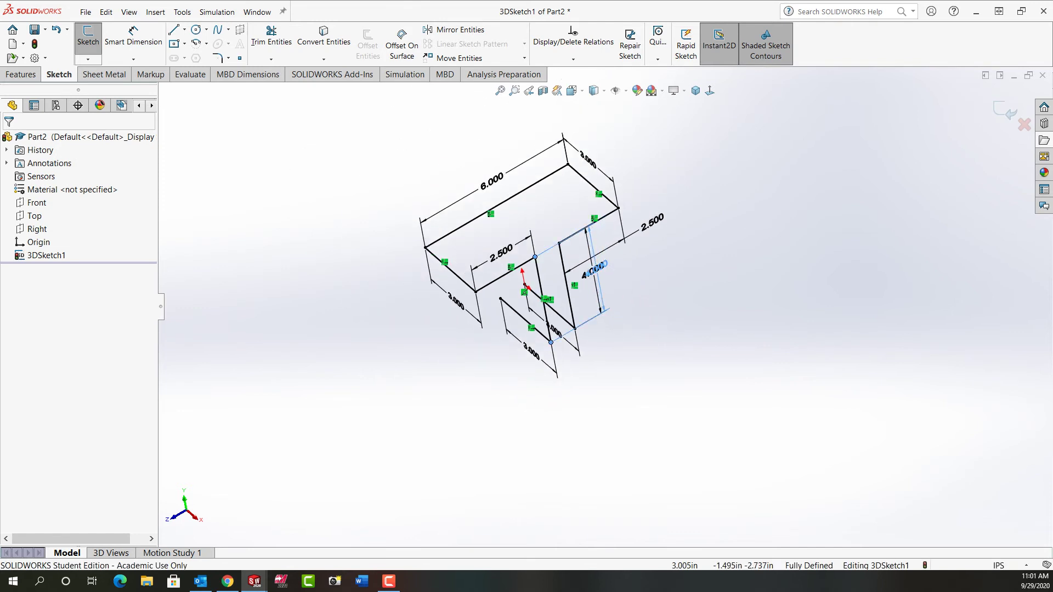
click(593, 275)
drag(594, 277, 466, 340)
mouse_move(626, 365)
middle_down()
mouse_move(630, 299)
mouse_move(582, 326)
middle_up()
scroll(583, 327, up, 3)
scroll(580, 263, down, 5)
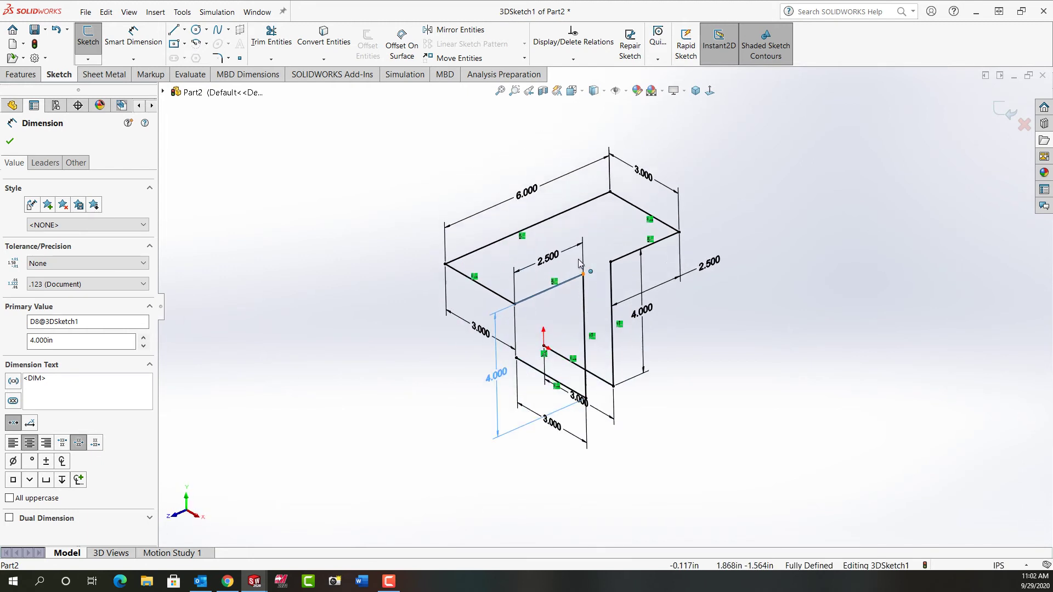
scroll(581, 265, down, 2)
scroll(581, 265, down, 2)
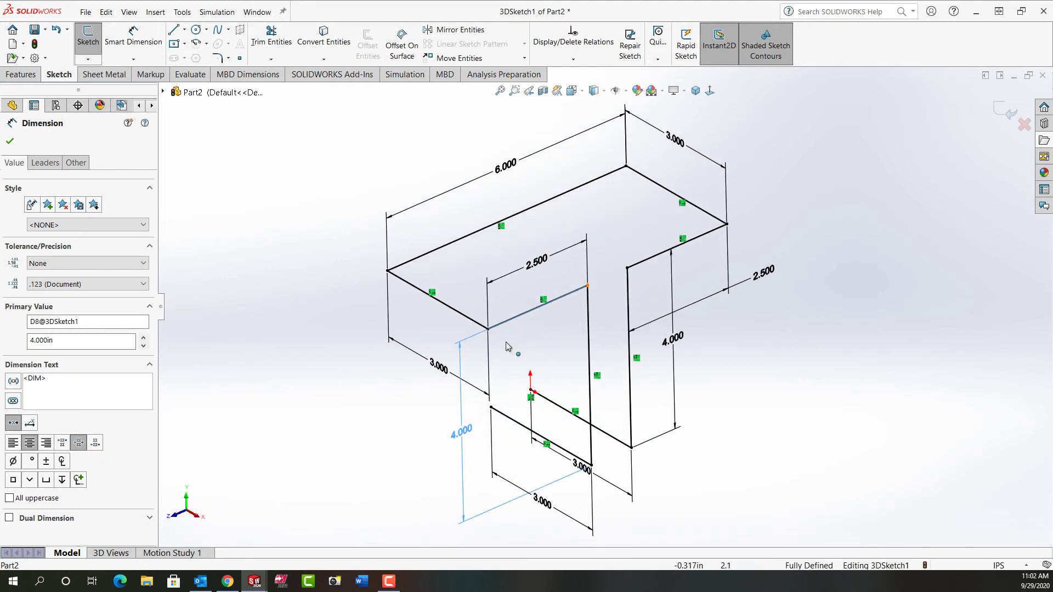
click(372, 431)
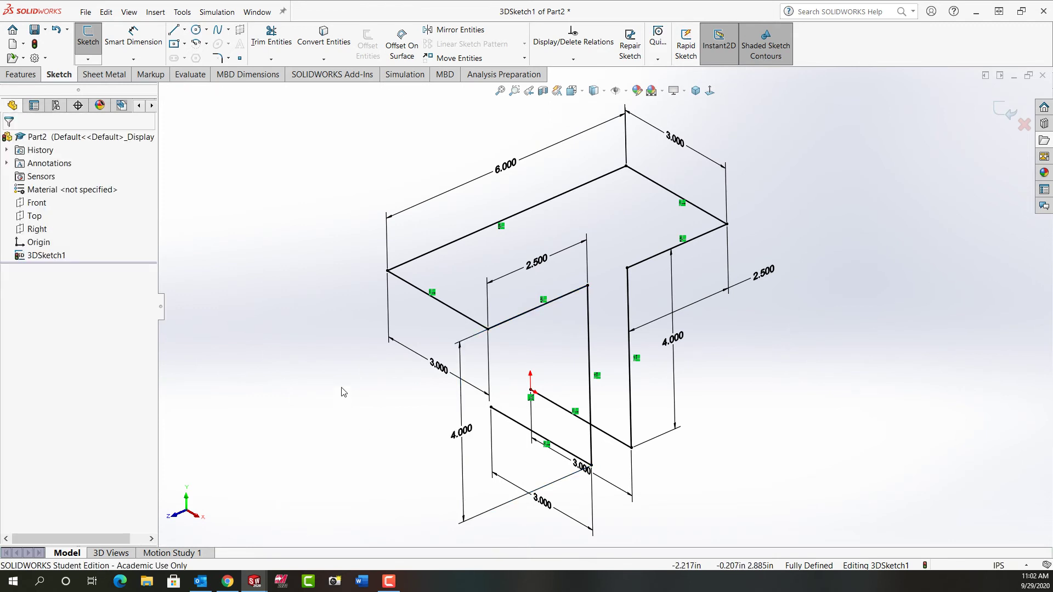
Step: Fillet all eight corners of the 3D path with 0.500 in radius sketch fillets
click(218, 58)
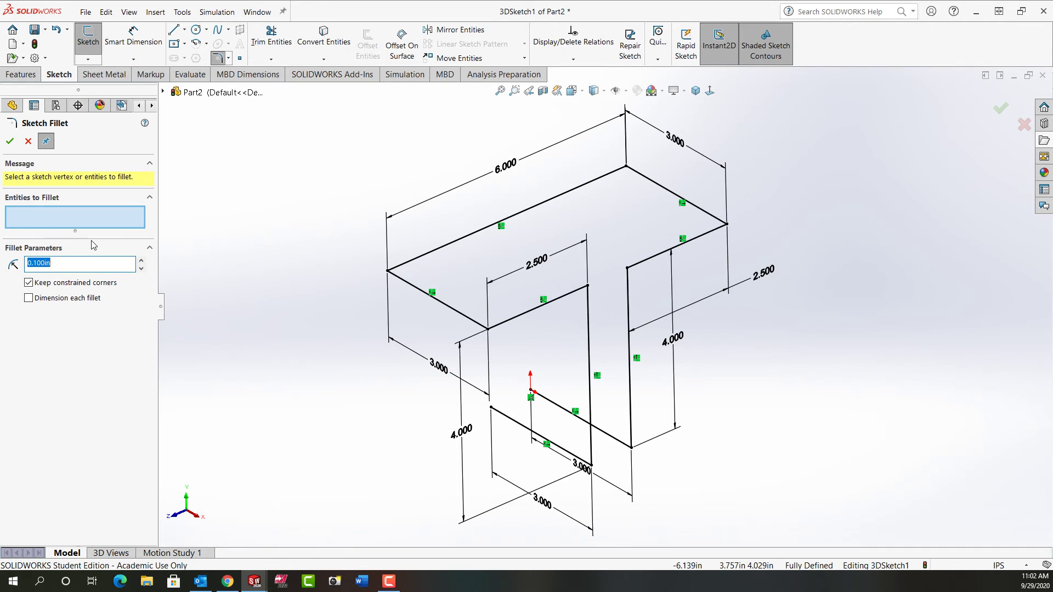
click(592, 467)
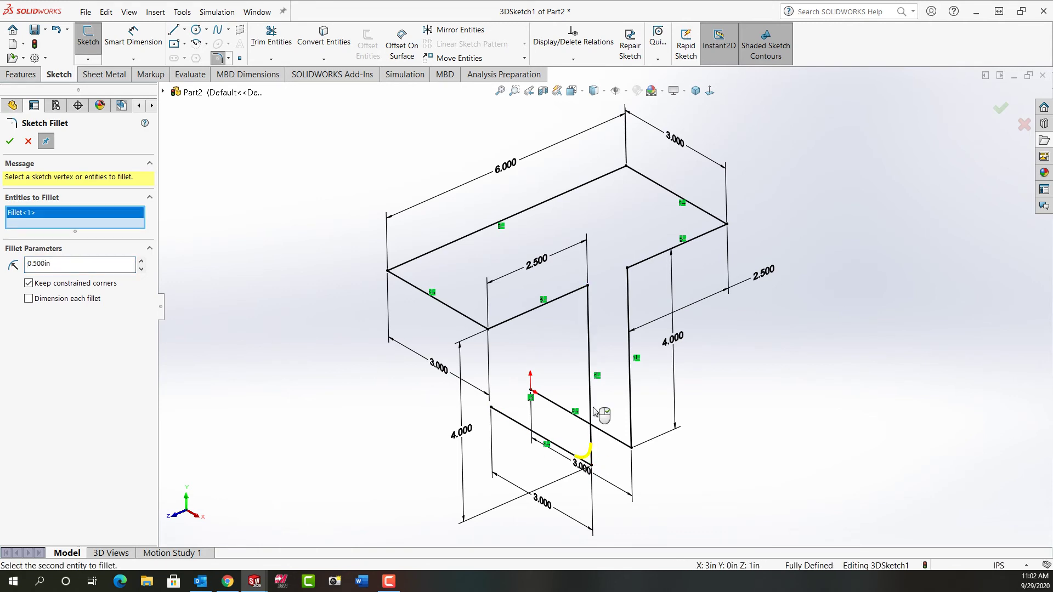
click(588, 286)
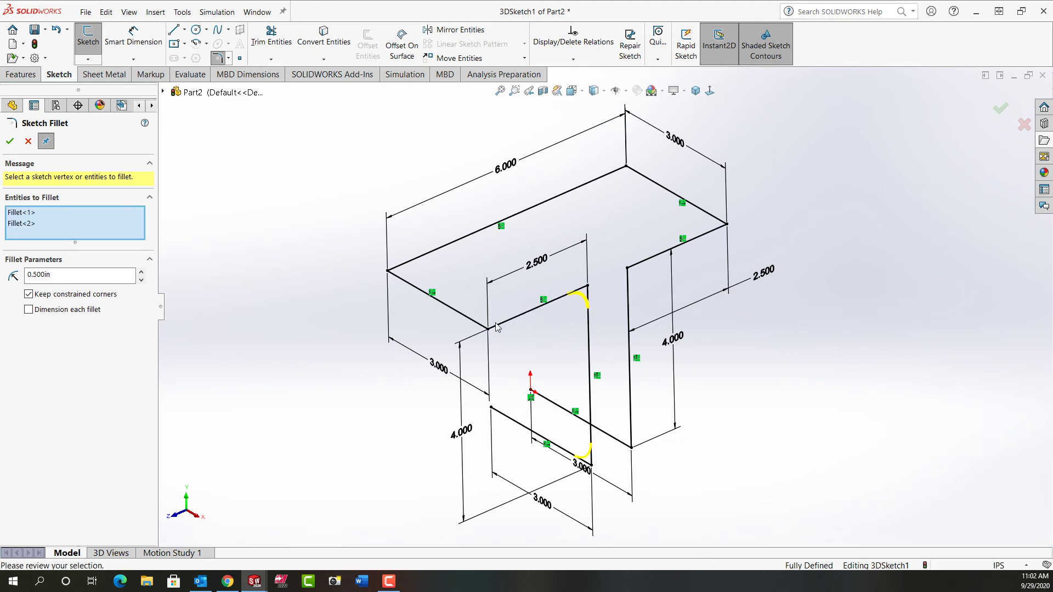
click(487, 329)
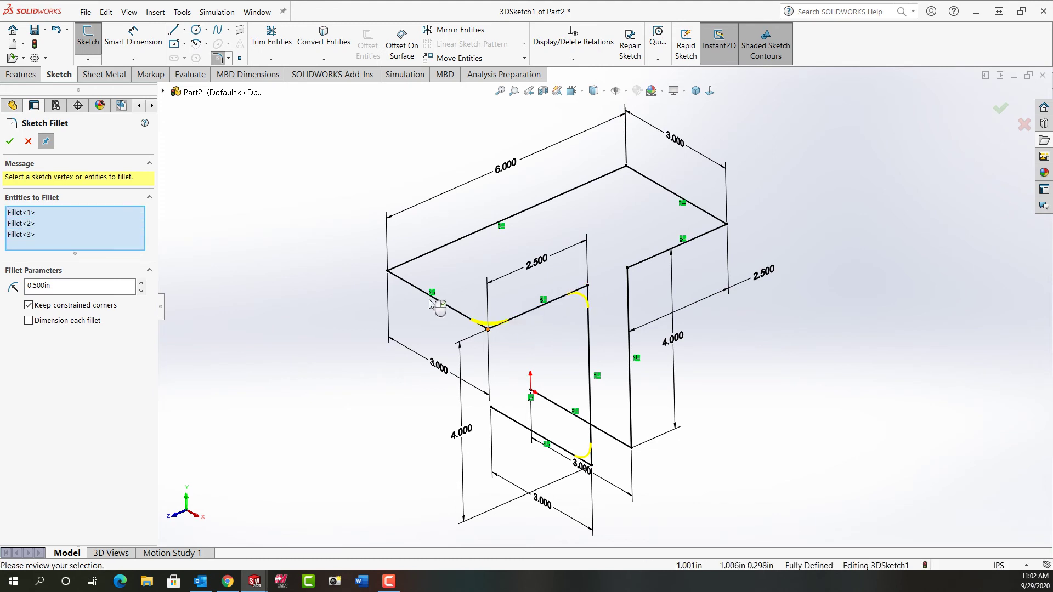
click(388, 272)
click(626, 167)
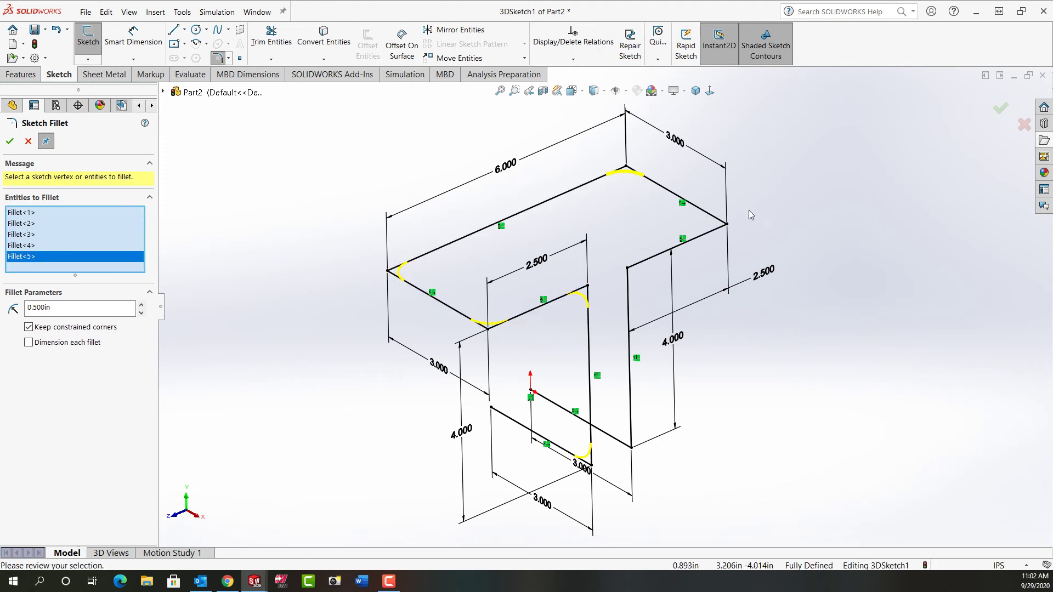
click(727, 226)
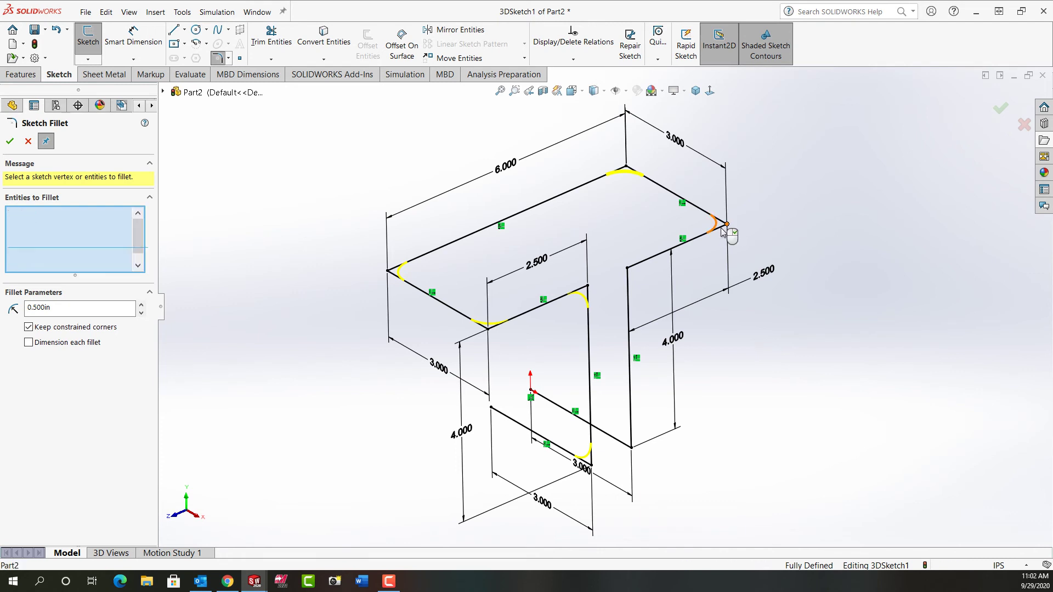
click(628, 269)
click(631, 447)
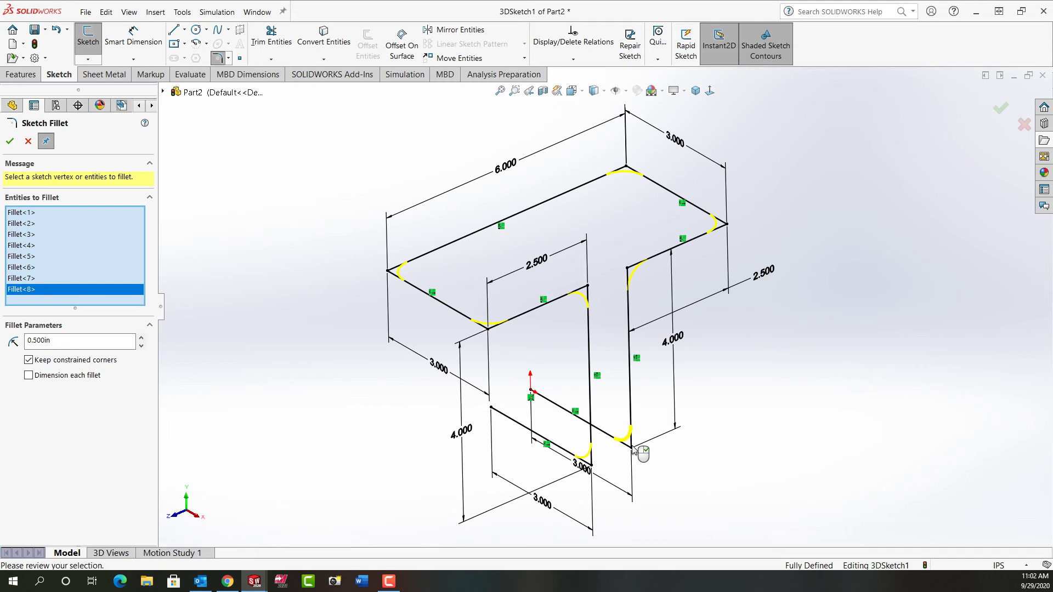
key(Return)
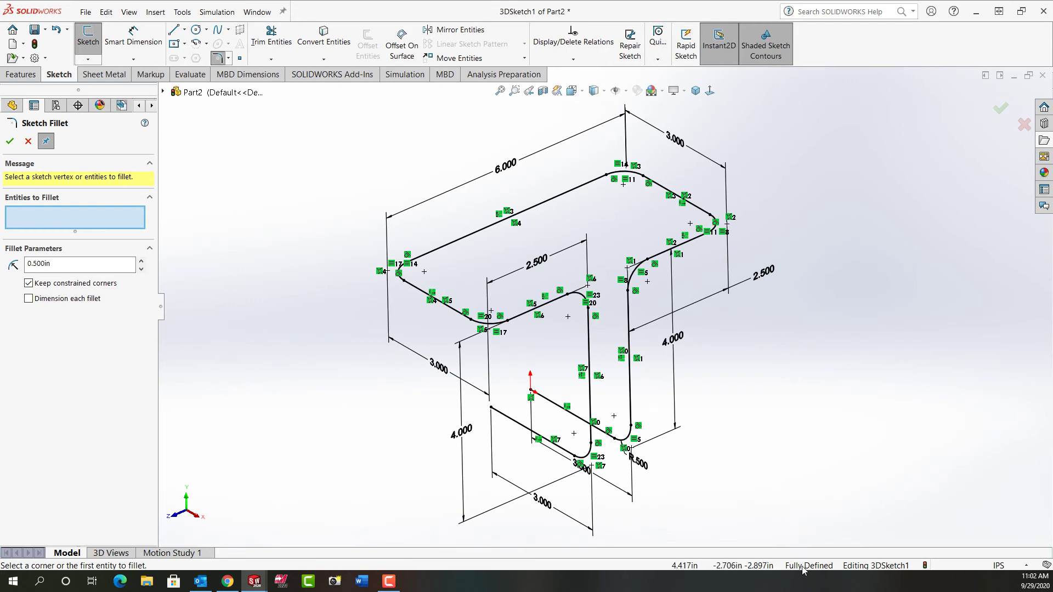
Step: Close Sketch Fillet and exit 3DSketch1 from the right-click menu
right_click(817, 282)
click(841, 363)
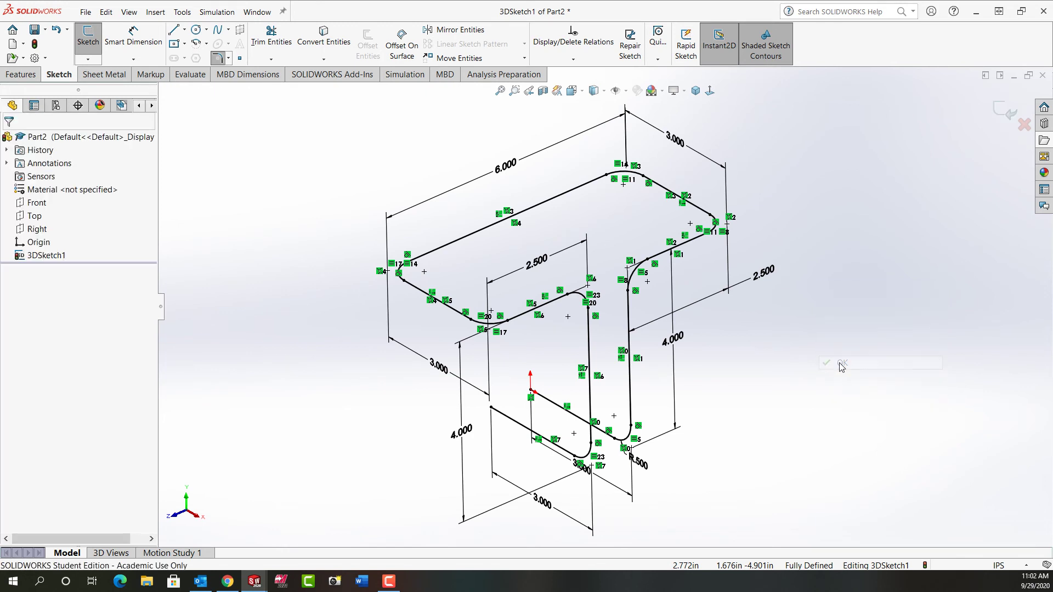
right_click(840, 362)
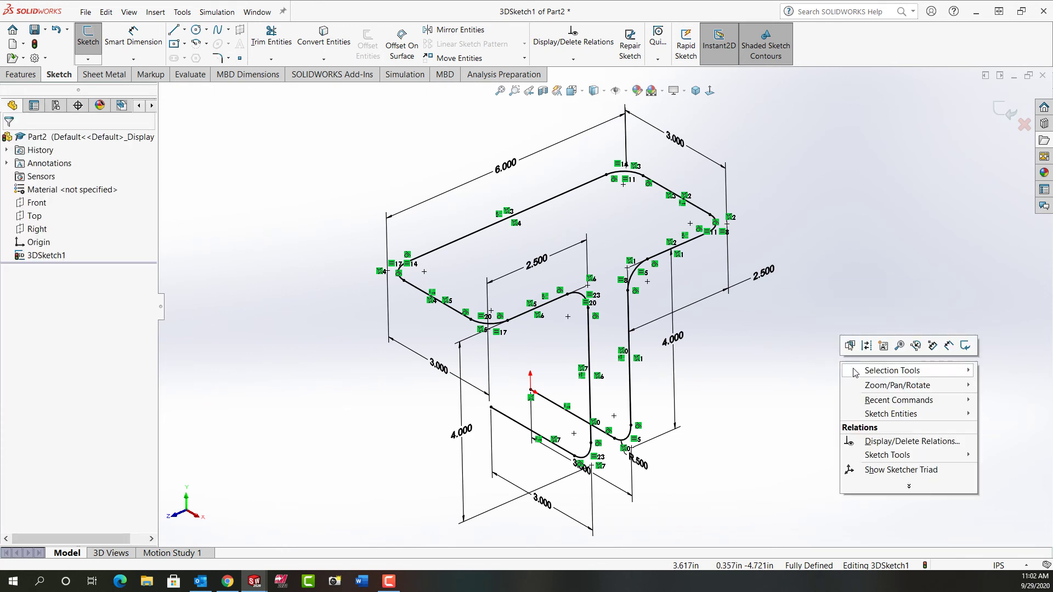
click(968, 346)
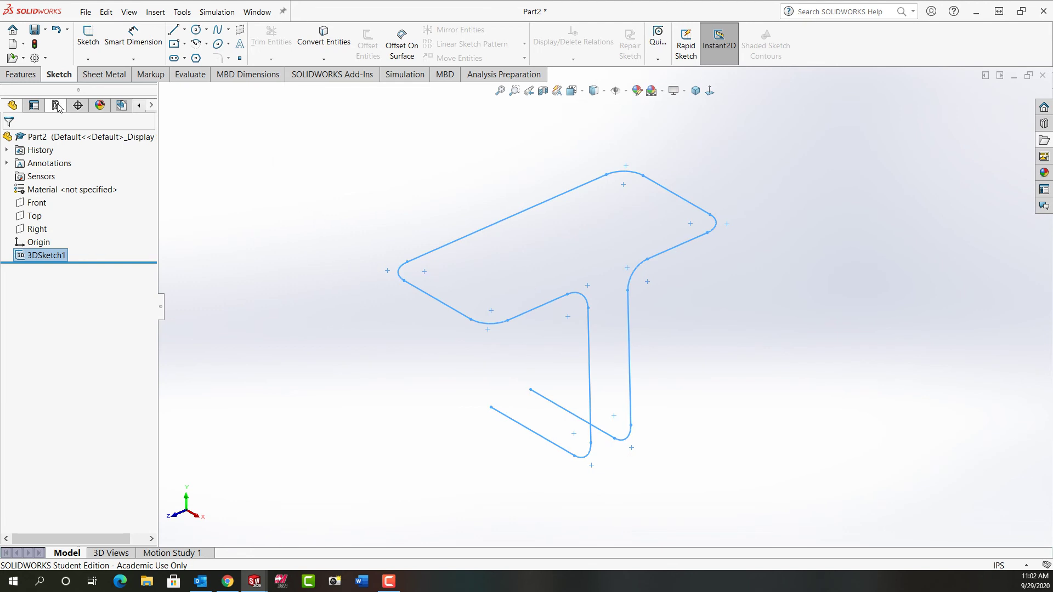
Step: Create Sweep1, a swept boss with a 0.25 in circular profile along the filleted path
click(27, 77)
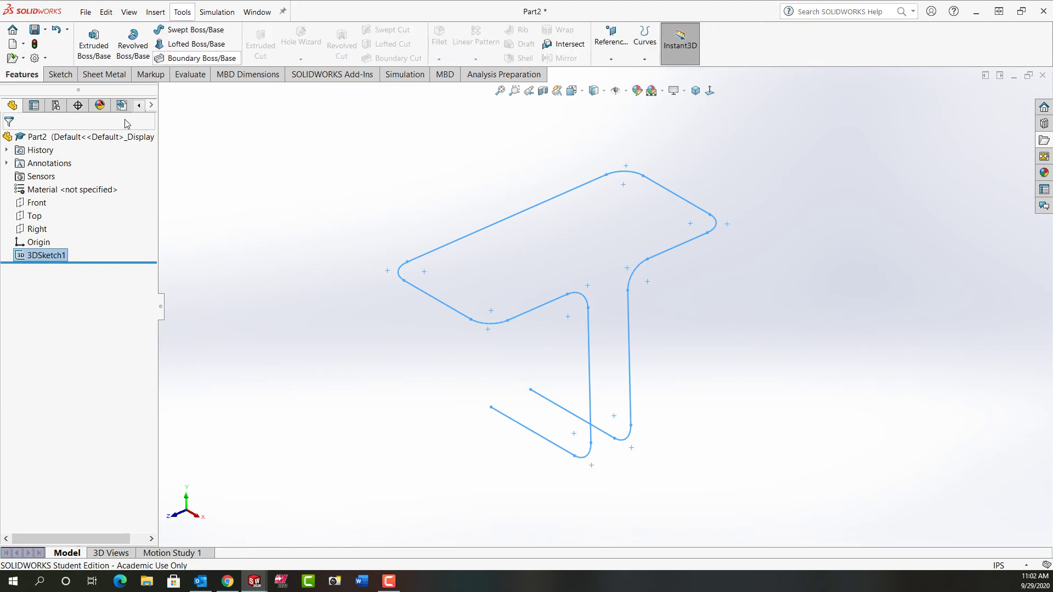
click(180, 30)
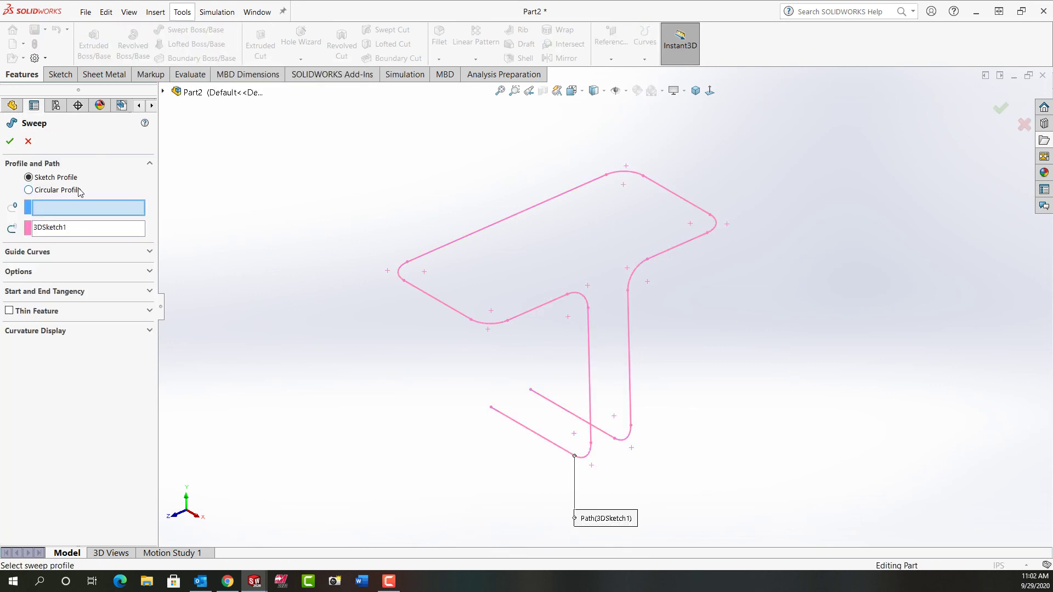
click(29, 191)
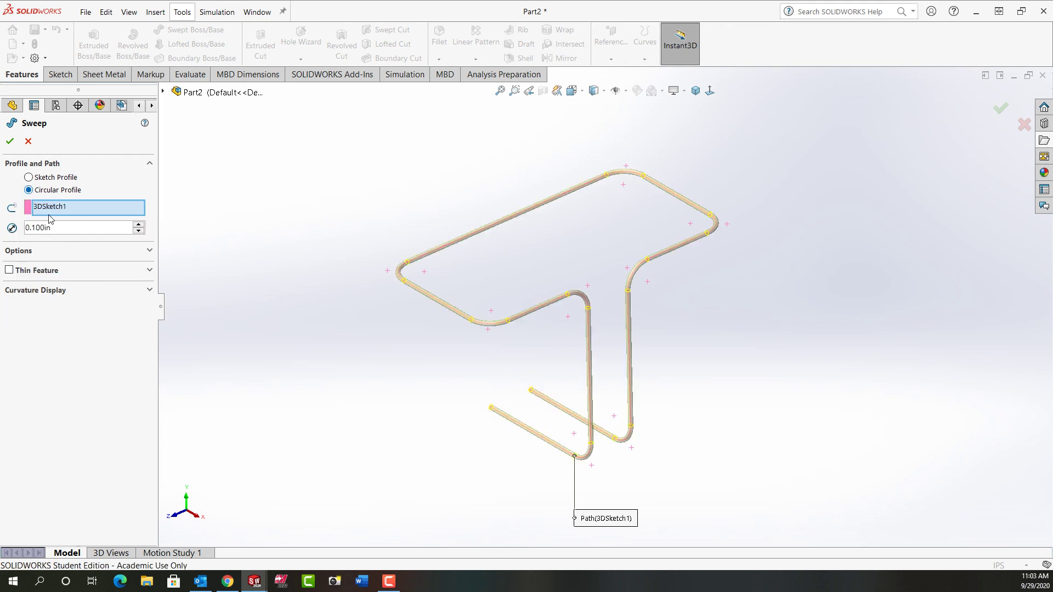
text(0.25)
key(Return)
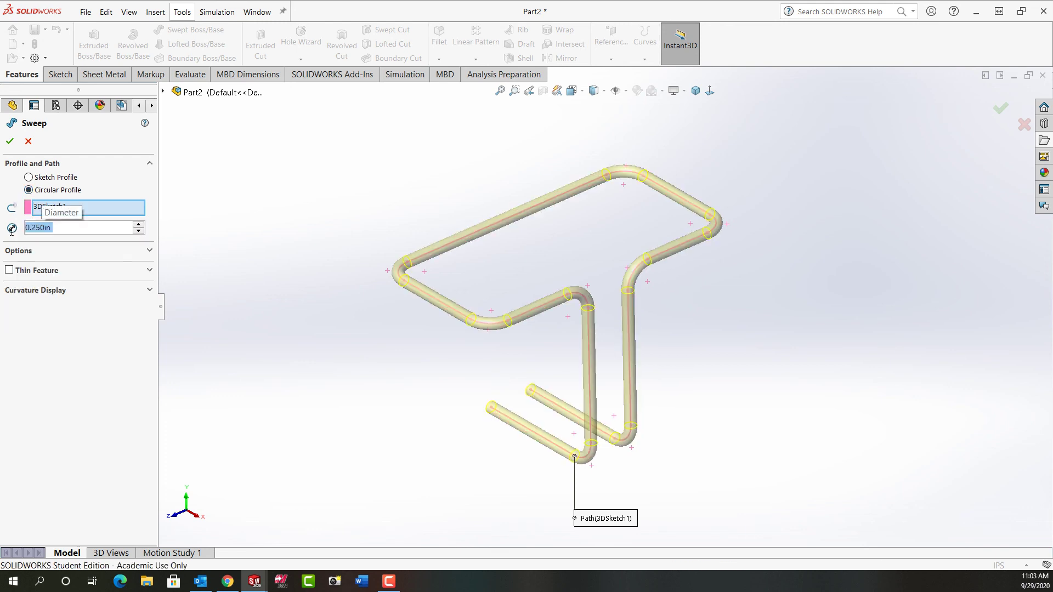
click(10, 141)
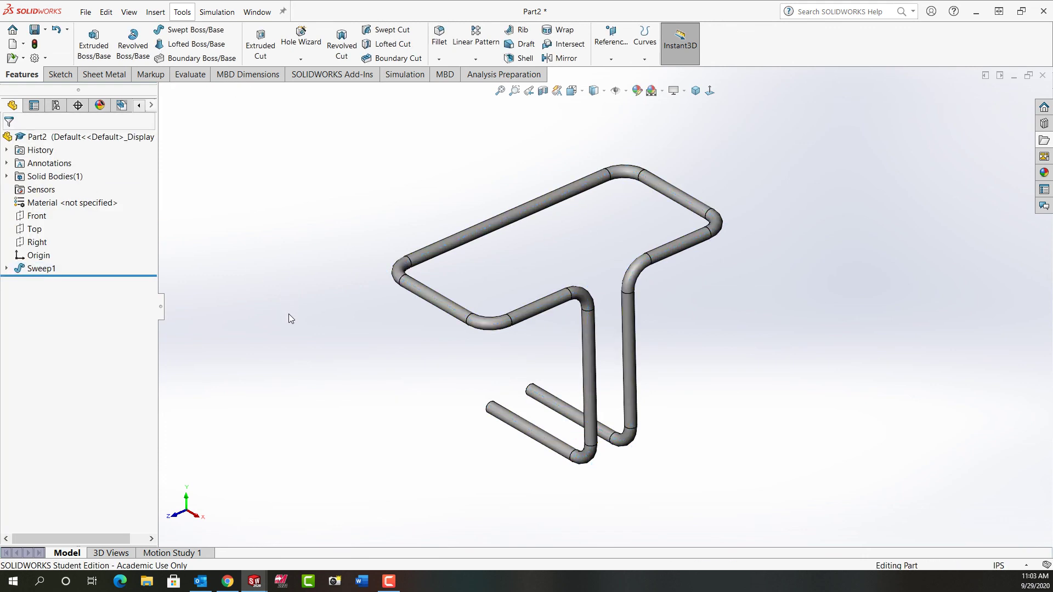
mouse_move(285, 328)
middle_down()
mouse_move(341, 324)
mouse_move(290, 325)
middle_up()
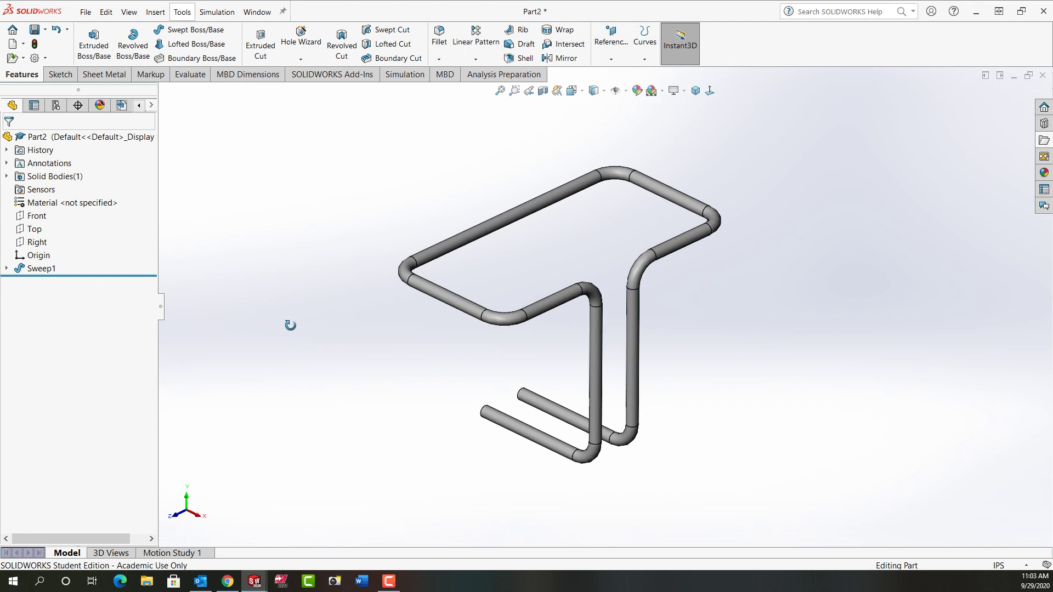